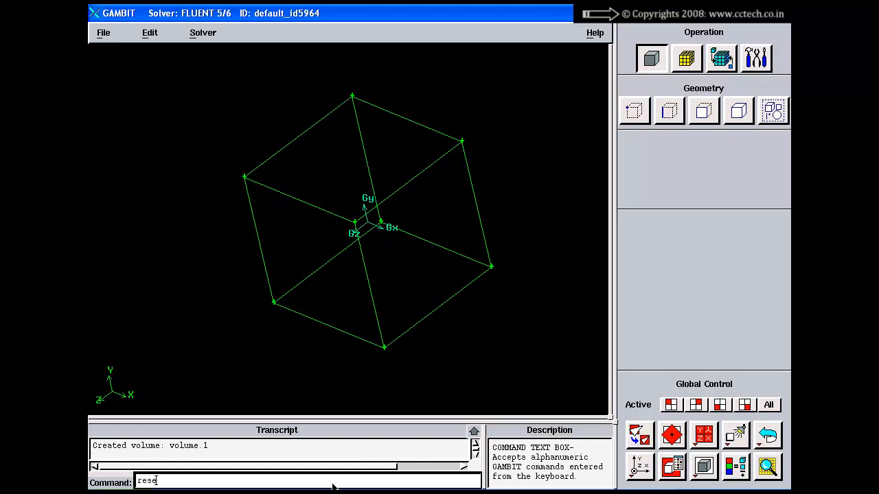
- Reset the session to delete all existing geometry and orient the view to the XY plane
{"action": "key", "text": "Return"}
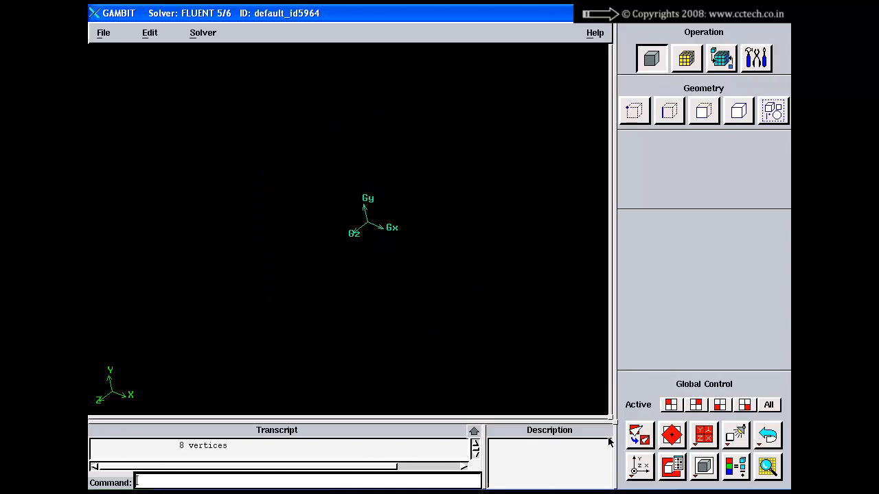
{"action": "left_click", "coordinate": [638, 467]}
- Display an XY-plane snap grid with X and Y values from -10 to 10 in increments of 1, and fit it to the window
{"action": "left_click", "coordinate": [755, 58]}
{"action": "left_click", "coordinate": [637, 111]}
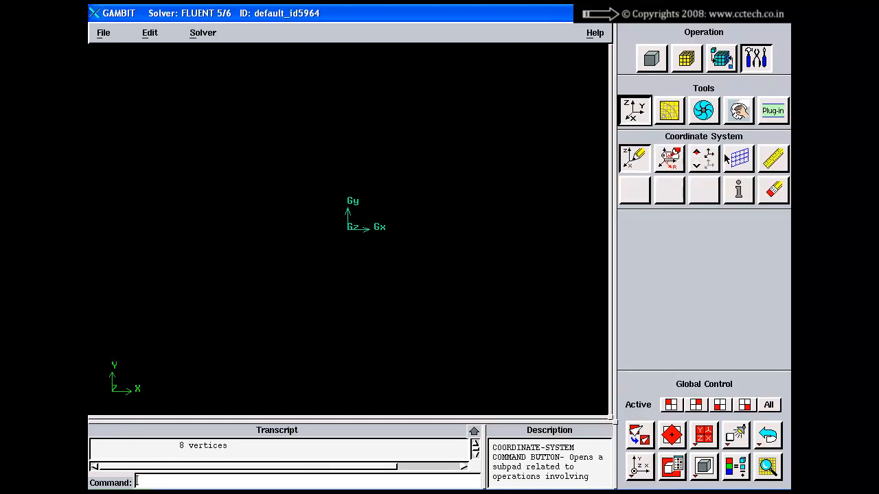
{"action": "left_click", "coordinate": [736, 155]}
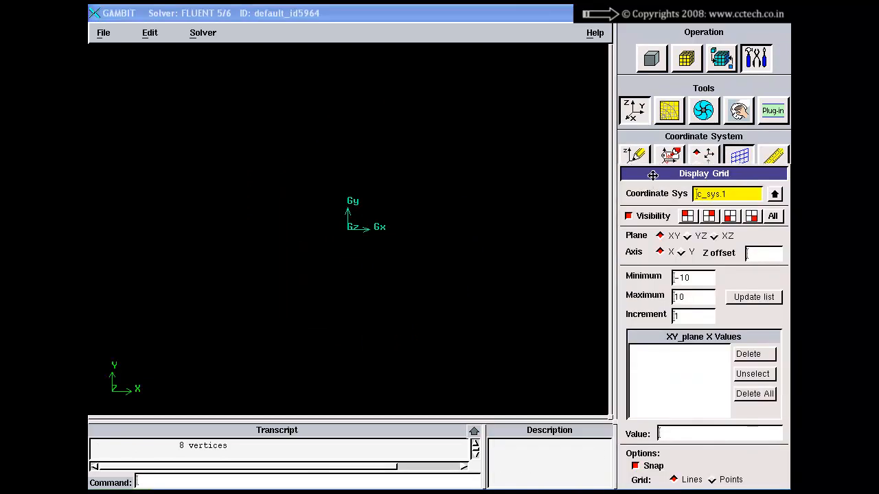
{"action": "left_click", "coordinate": [683, 221]}
{"action": "left_click", "coordinate": [627, 175]}
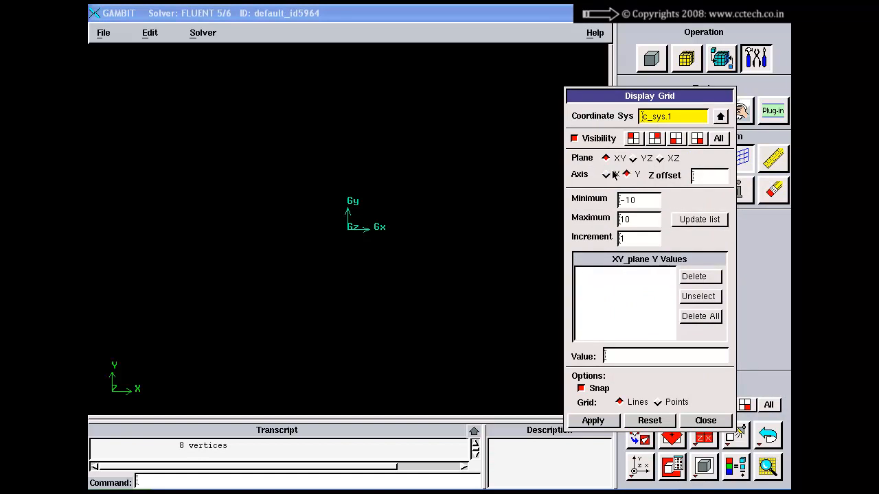
{"action": "left_click", "coordinate": [695, 226]}
{"action": "left_click", "coordinate": [594, 420]}
{"action": "left_click", "coordinate": [701, 422]}
{"action": "left_click", "coordinate": [640, 433]}
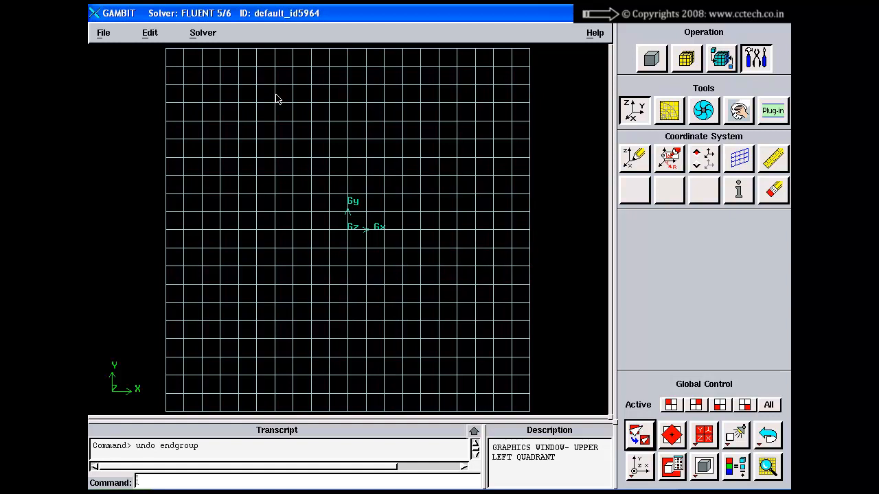
- Create six vertices snapped to grid points at (-5, 3), (-2, 6), (2, 6), (4, 2), (1, -4) and (-4, -2)
{"action": "left_click", "coordinate": [265, 168], "text": "shift"}
{"action": "left_click", "coordinate": [308, 121], "text": "shift"}
{"action": "left_click", "coordinate": [268, 259], "text": "shift"}
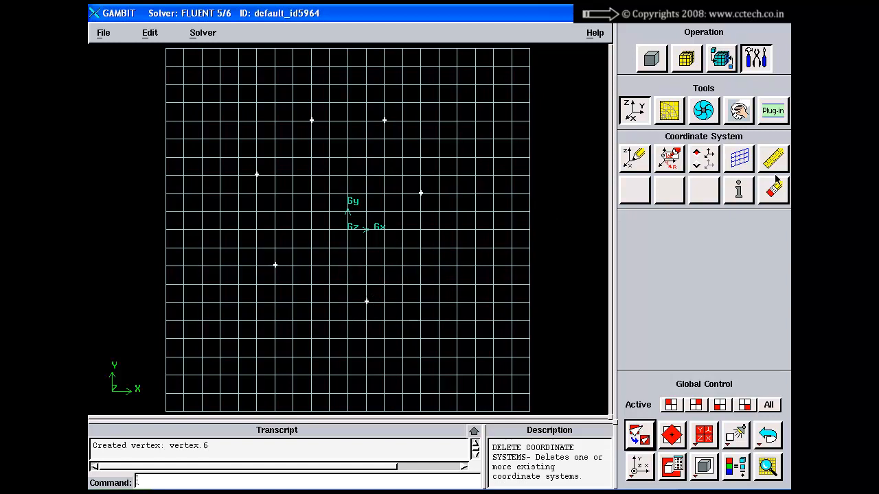
- Turn off the visibility of the display grid
{"action": "left_click", "coordinate": [739, 157]}
{"action": "left_click", "coordinate": [628, 216]}
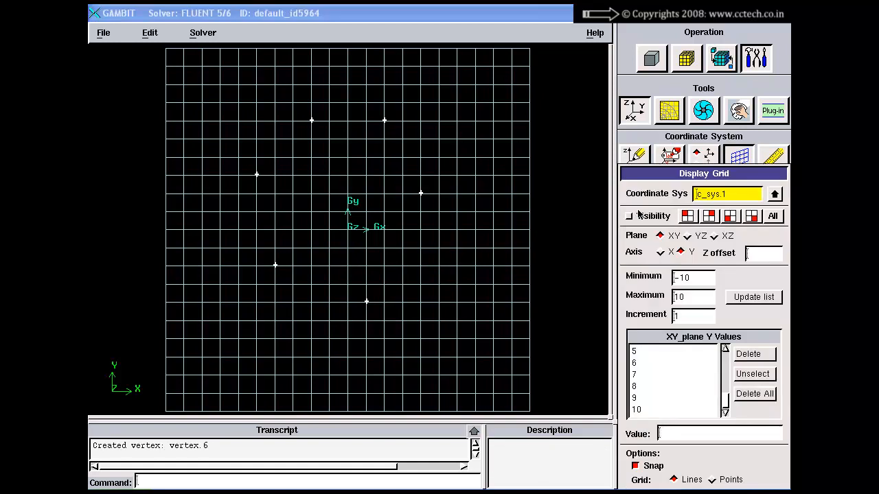
{"action": "left_click", "coordinate": [664, 174]}
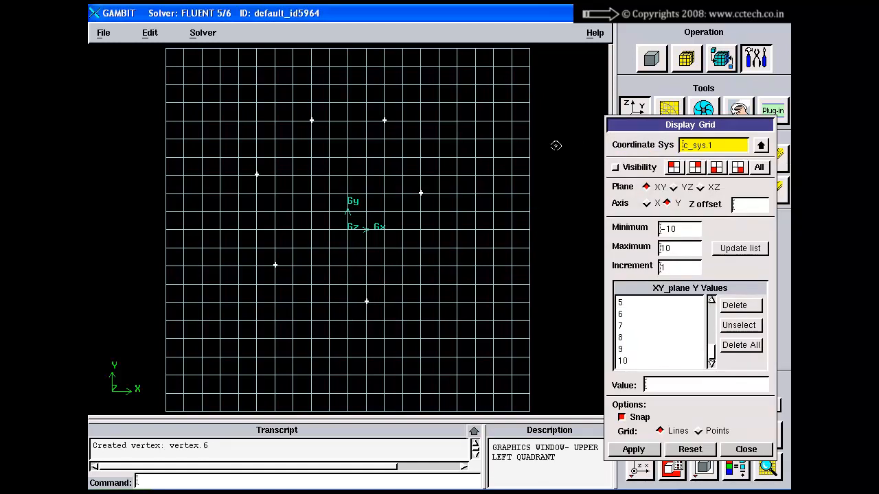
{"action": "left_click", "coordinate": [745, 449]}
- Create straight edges through the six vertices in order and back to the first one, forming a closed six-sided outline
{"action": "left_click", "coordinate": [648, 59]}
{"action": "left_click", "coordinate": [669, 111]}
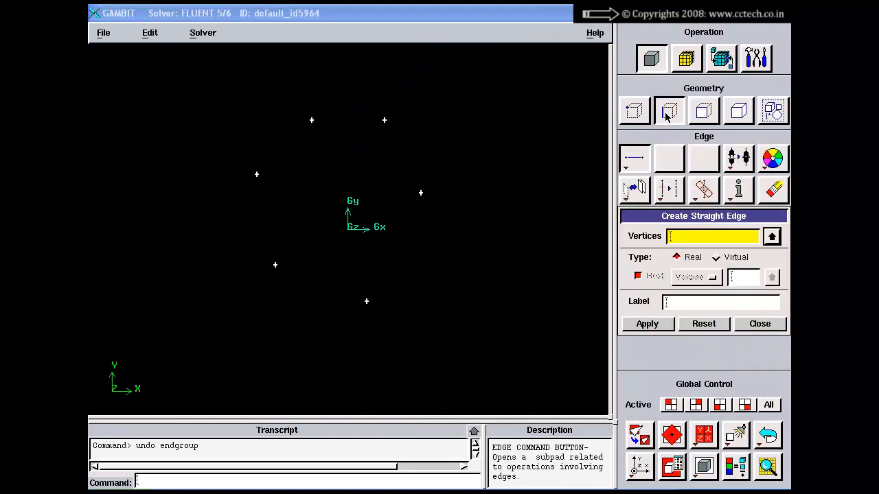
{"action": "left_click", "coordinate": [631, 158]}
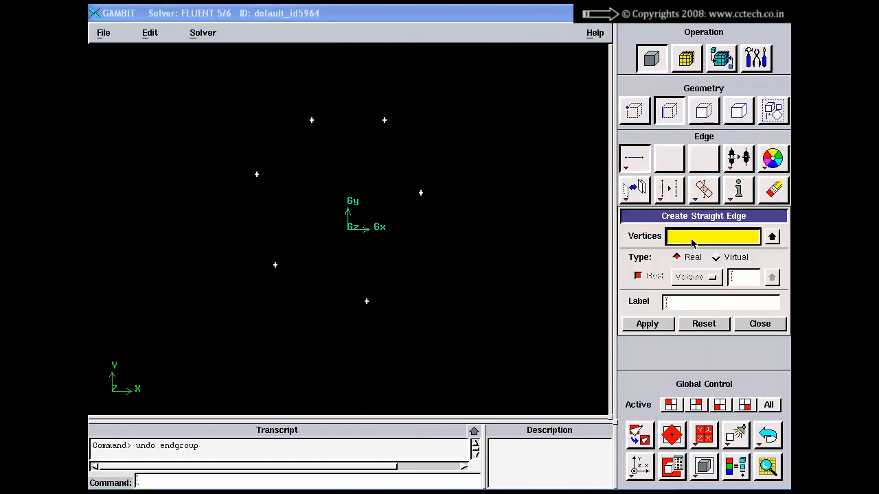
{"action": "left_click", "coordinate": [258, 175], "text": "shift"}
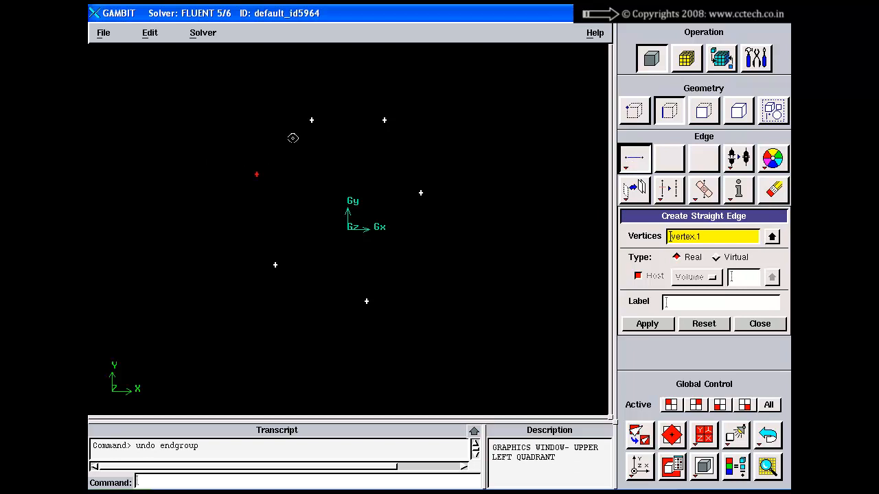
{"action": "left_click", "coordinate": [383, 120], "text": "shift"}
{"action": "left_click", "coordinate": [419, 193], "text": "shift"}
{"action": "left_click", "coordinate": [274, 266], "text": "shift"}
{"action": "right_click", "coordinate": [300, 249], "text": "shift"}
{"action": "left_click", "coordinate": [276, 266], "text": "shift"}
{"action": "left_click", "coordinate": [259, 175], "text": "shift"}
{"action": "right_click", "coordinate": [307, 175], "text": "shift"}
{"action": "left_click", "coordinate": [758, 323]}
- Mesh the upper-left slanted edge with an interval count of 10
{"action": "left_click_drag", "start_coordinate": [419, 157], "coordinate": [427, 188]}
{"action": "middle_click_drag", "start_coordinate": [427, 188], "coordinate": [442, 217]}
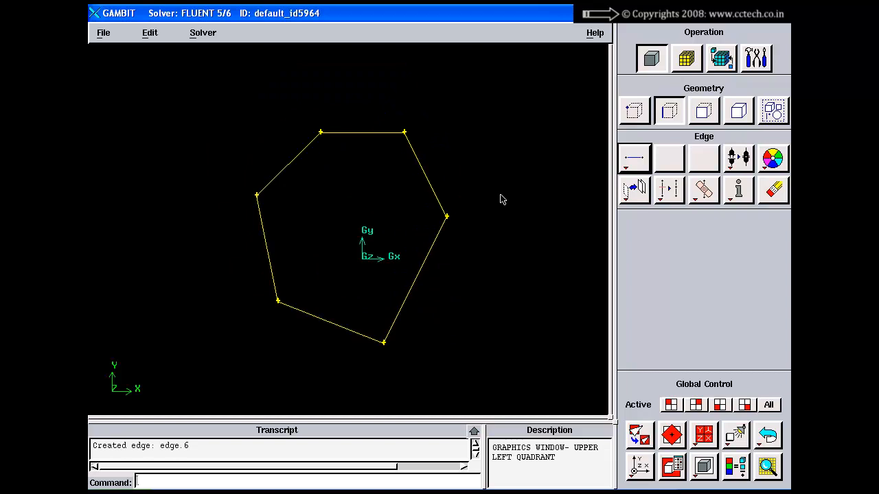
{"action": "left_click", "coordinate": [687, 58]}
{"action": "left_click", "coordinate": [669, 112]}
{"action": "left_click", "coordinate": [310, 143], "text": "shift"}
{"action": "left_click", "coordinate": [705, 376]}
{"action": "left_click", "coordinate": [687, 361]}
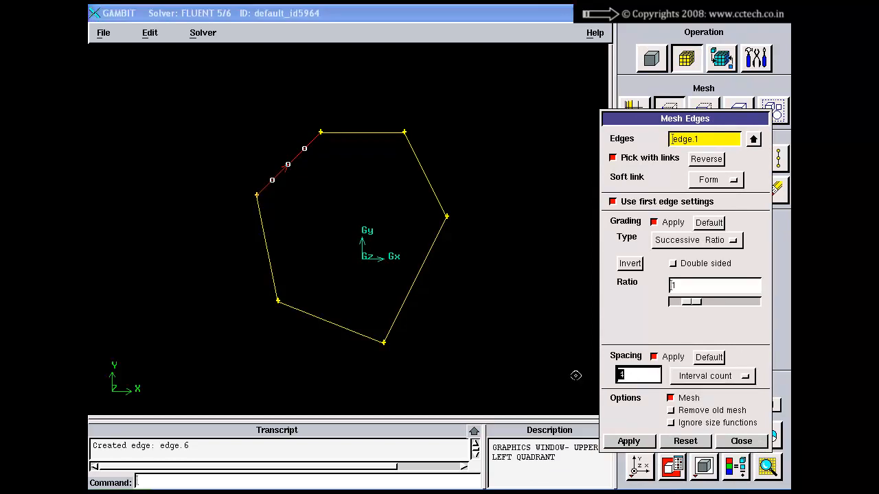
{"action": "right_click", "coordinate": [545, 241], "text": "shift"}
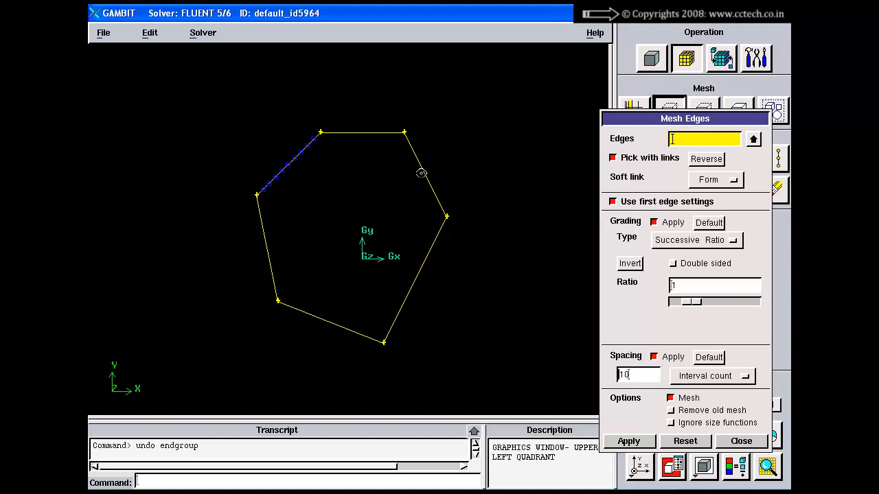
- Mesh the upper horizontal edge with an interval count of 10
{"action": "left_click", "coordinate": [384, 132], "text": "shift"}
{"action": "left_click", "coordinate": [681, 375]}
{"action": "left_click", "coordinate": [687, 375]}
{"action": "left_click_drag", "start_coordinate": [637, 375], "coordinate": [586, 377]}
{"action": "type", "text": "10"}
{"action": "left_click", "coordinate": [648, 441]}
{"action": "left_click", "coordinate": [728, 443]}
- Make all vertices invisible through the model display attributes
{"action": "right_click_drag", "start_coordinate": [445, 144], "coordinate": [433, 214]}
{"action": "right_click_drag", "start_coordinate": [432, 269], "coordinate": [440, 209]}
{"action": "left_click", "coordinate": [672, 467]}
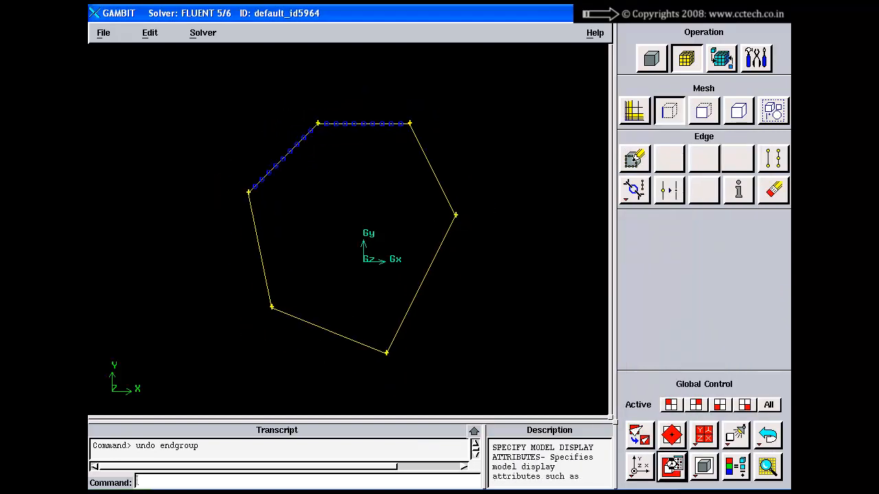
{"action": "left_click", "coordinate": [639, 172]}
{"action": "left_click", "coordinate": [693, 173]}
{"action": "left_click", "coordinate": [689, 175]}
{"action": "left_click", "coordinate": [722, 240]}
{"action": "left_click", "coordinate": [653, 356]}
{"action": "left_click", "coordinate": [760, 355]}
{"action": "left_click", "coordinate": [639, 439]}
- Summarize the edge mesh of the slanted upper-left edge for all nodes, with node labels shown
{"action": "left_click", "coordinate": [639, 467]}
{"action": "right_click_drag", "start_coordinate": [423, 225], "coordinate": [399, 201]}
{"action": "middle_click_drag", "start_coordinate": [399, 200], "coordinate": [435, 243]}
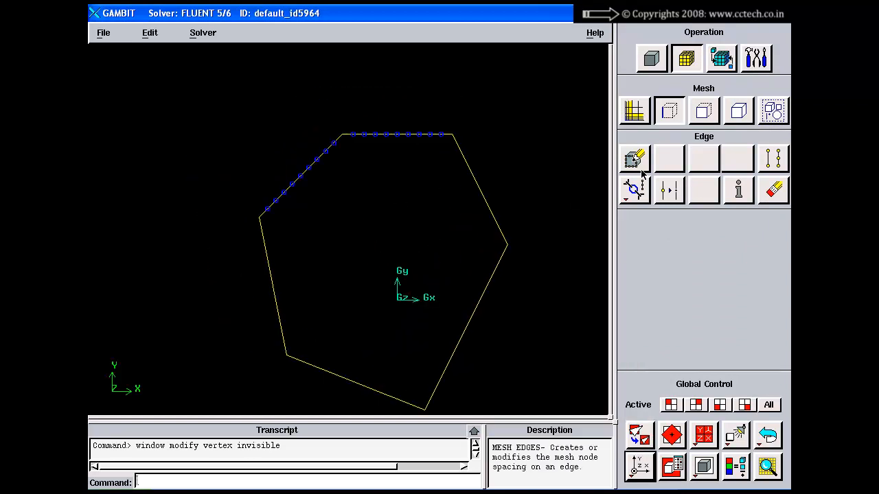
{"action": "left_click", "coordinate": [738, 191]}
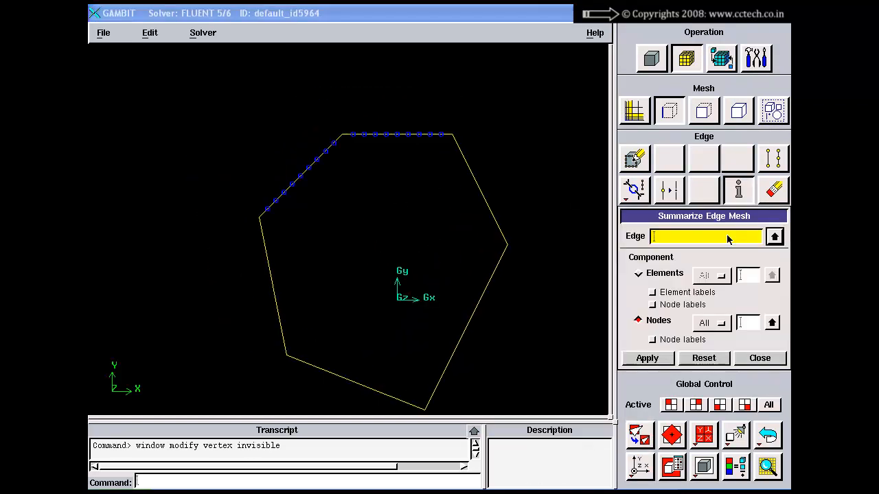
{"action": "left_click", "coordinate": [306, 165], "text": "shift"}
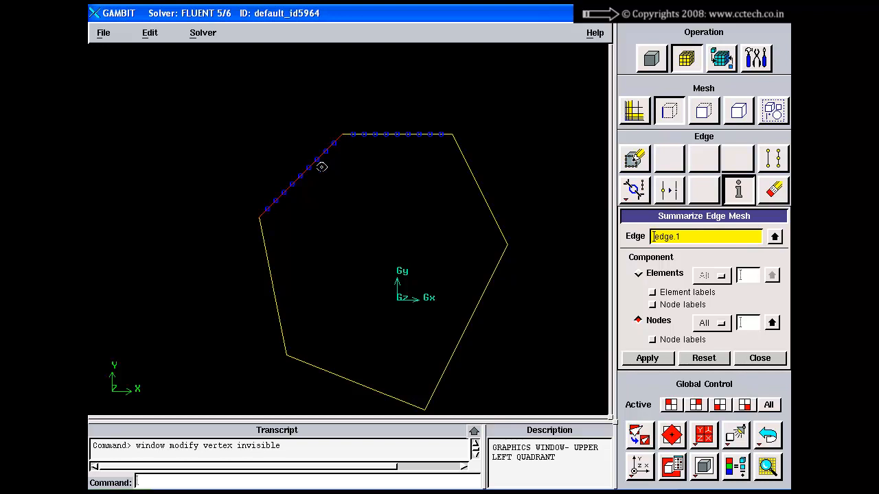
{"action": "left_click", "coordinate": [657, 325]}
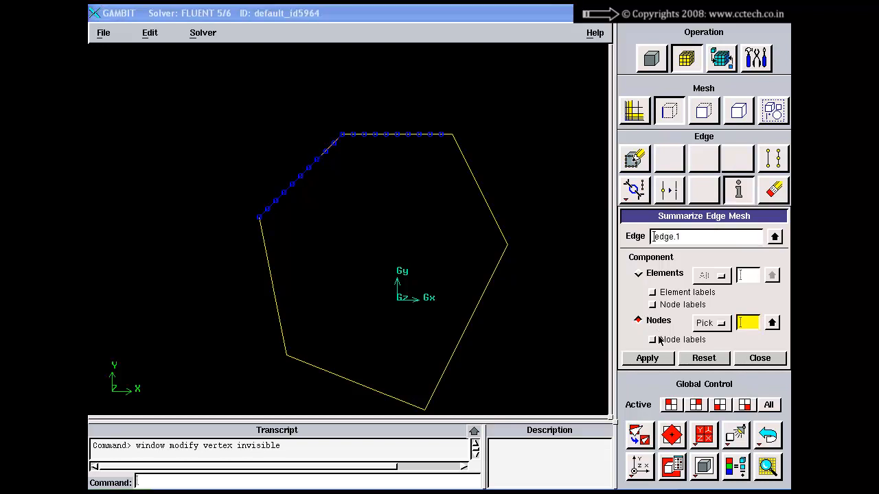
{"action": "left_click", "coordinate": [712, 322]}
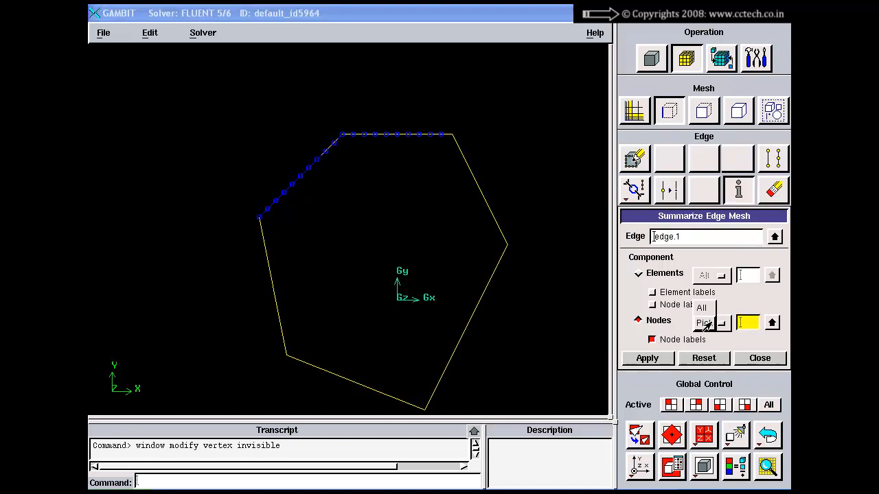
{"action": "left_click", "coordinate": [704, 314]}
- Examine the node numbering along the slanted edge, especially at its two end vertices, and close the mesh summary
{"action": "right_click_drag", "start_coordinate": [425, 120], "coordinate": [420, 223]}
{"action": "middle_click_drag", "start_coordinate": [411, 138], "coordinate": [461, 279]}
{"action": "right_click_drag", "start_coordinate": [418, 153], "coordinate": [414, 302]}
{"action": "middle_click_drag", "start_coordinate": [428, 180], "coordinate": [387, 147]}
{"action": "right_click_drag", "start_coordinate": [391, 149], "coordinate": [424, 310]}
{"action": "middle_click_drag", "start_coordinate": [448, 201], "coordinate": [386, 272]}
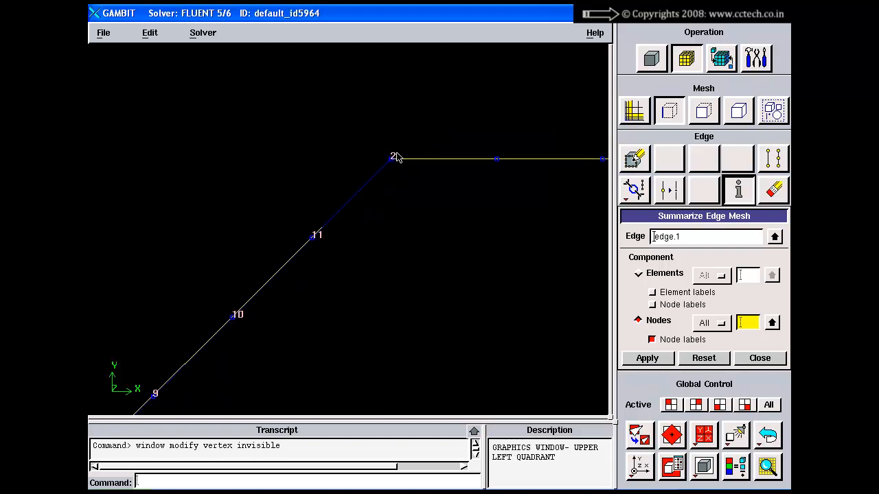
{"action": "right_click_drag", "start_coordinate": [389, 218], "coordinate": [382, 156]}
{"action": "middle_click_drag", "start_coordinate": [399, 183], "coordinate": [385, 125]}
{"action": "right_click_drag", "start_coordinate": [400, 321], "coordinate": [364, 201]}
{"action": "middle_click_drag", "start_coordinate": [364, 201], "coordinate": [425, 138]}
{"action": "right_click_drag", "start_coordinate": [386, 210], "coordinate": [410, 158]}
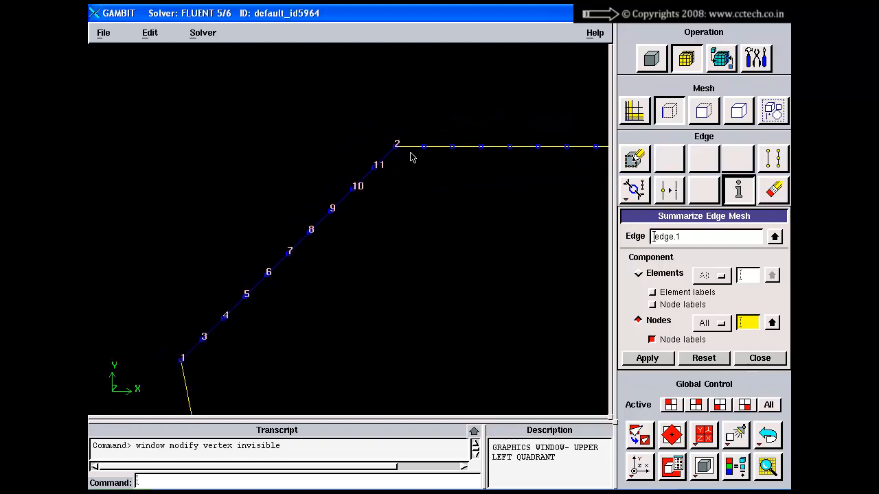
{"action": "left_click", "coordinate": [755, 359]}
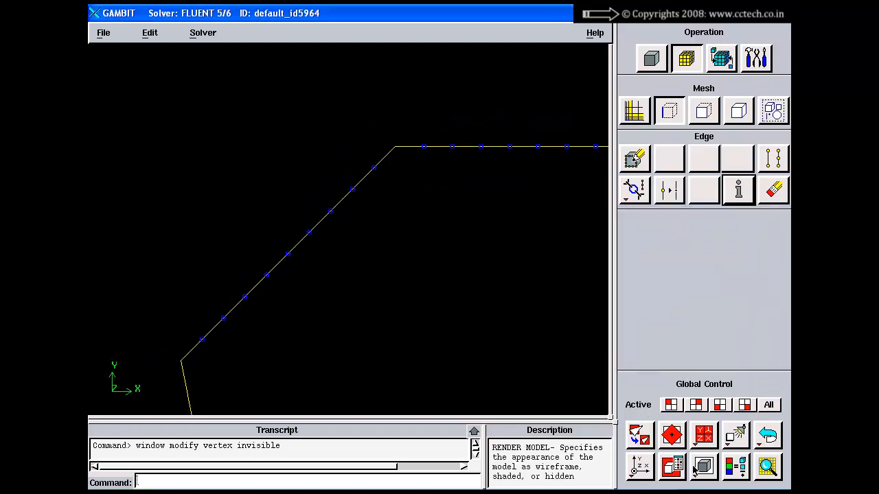
- Make the vertices visible again through the model display attributes
{"action": "left_click", "coordinate": [672, 467]}
{"action": "left_click", "coordinate": [700, 178]}
{"action": "left_click", "coordinate": [690, 241]}
{"action": "left_click", "coordinate": [645, 352]}
{"action": "left_click", "coordinate": [759, 352]}
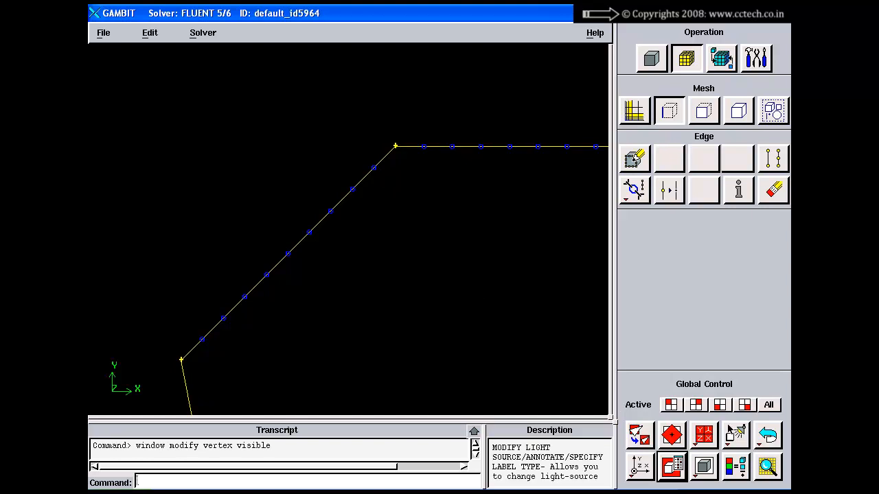
- Undo the meshes on the upper horizontal and slanted edges and bring the whole outline back into view
{"action": "left_click", "coordinate": [767, 434]}
{"action": "left_click", "coordinate": [769, 434]}
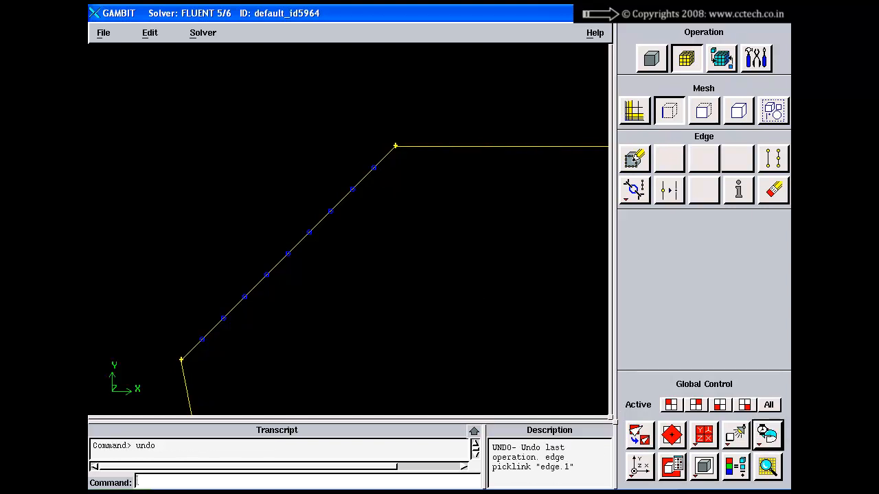
{"action": "right_click_drag", "start_coordinate": [388, 287], "coordinate": [510, 351]}
{"action": "left_click", "coordinate": [767, 467]}
{"action": "right_click_drag", "start_coordinate": [463, 306], "coordinate": [444, 273]}
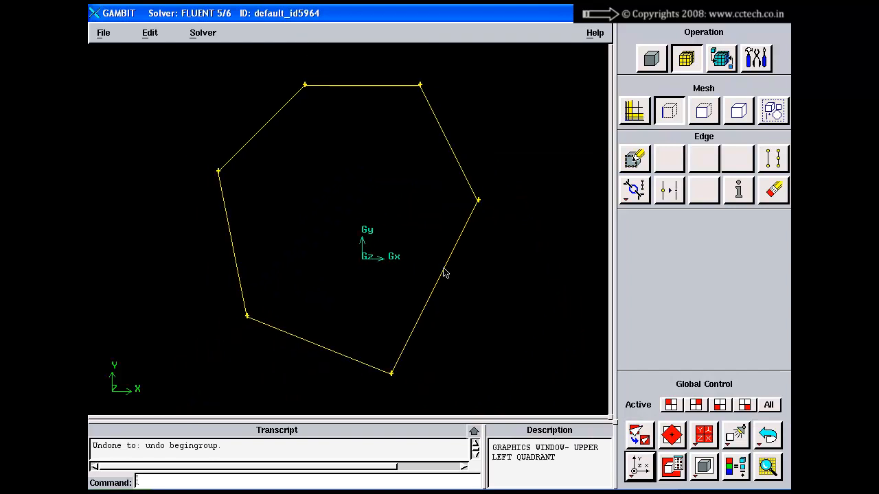
- Merge the slanted upper-left edge and the upper horizontal edge into one edge using the Virtual (Tolerance) type
{"action": "left_click", "coordinate": [652, 60]}
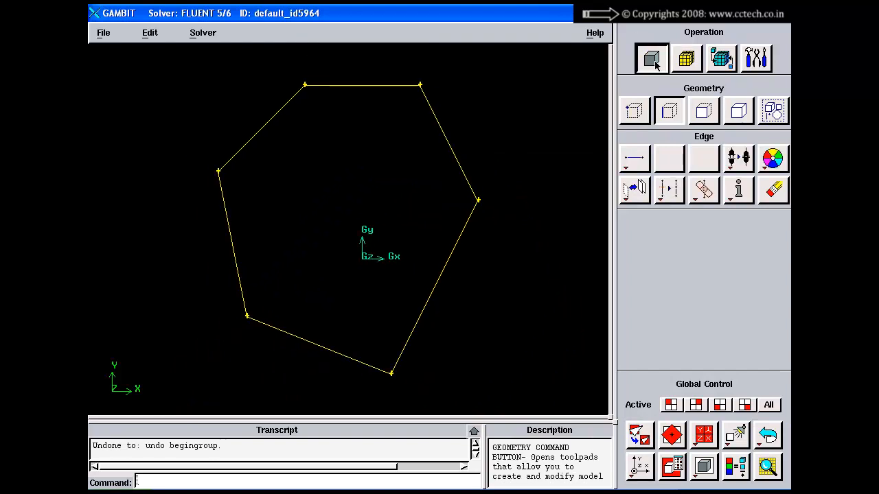
{"action": "right_click", "coordinate": [667, 191]}
{"action": "left_click", "coordinate": [684, 250]}
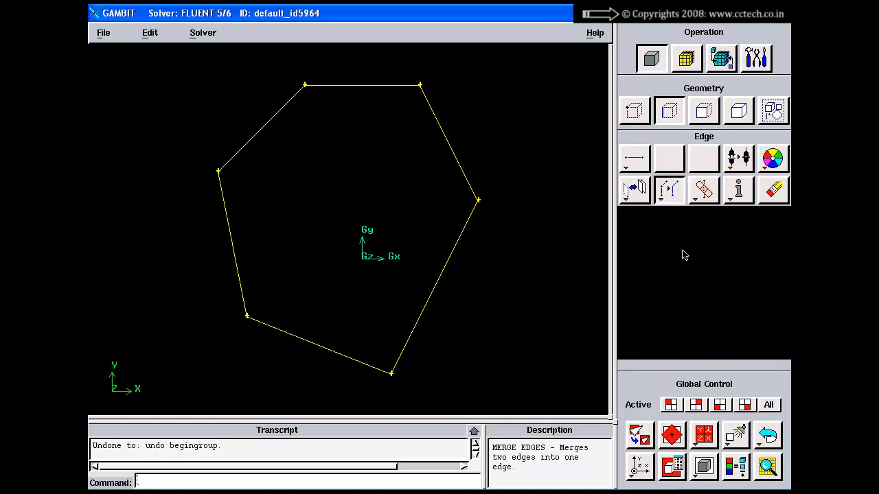
{"action": "left_click", "coordinate": [656, 292]}
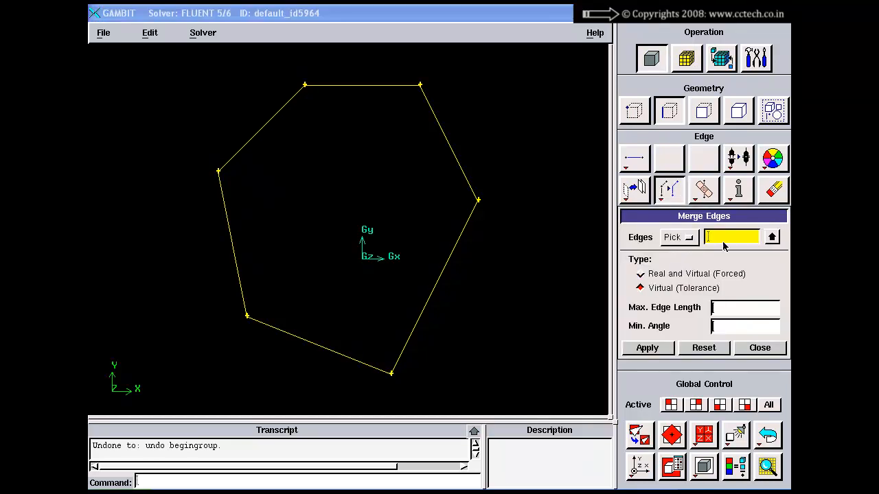
{"action": "left_click", "coordinate": [265, 123], "text": "shift"}
{"action": "left_click", "coordinate": [328, 86], "text": "shift"}
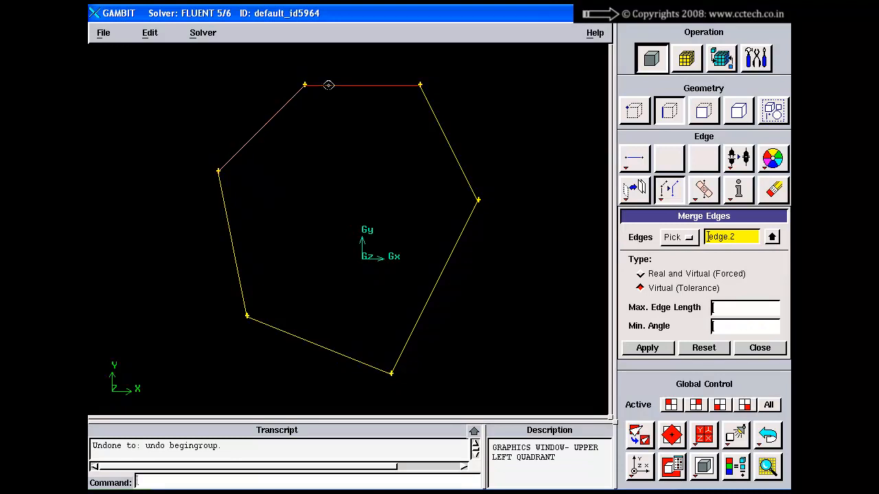
{"action": "left_click", "coordinate": [644, 349]}
{"action": "left_click", "coordinate": [759, 347]}
{"action": "left_click", "coordinate": [638, 434]}
- Examine the merged virtual edge and the corner where the two original edges met
{"action": "right_click_drag", "start_coordinate": [526, 210], "coordinate": [504, 251]}
{"action": "middle_click_drag", "start_coordinate": [504, 251], "coordinate": [559, 271]}
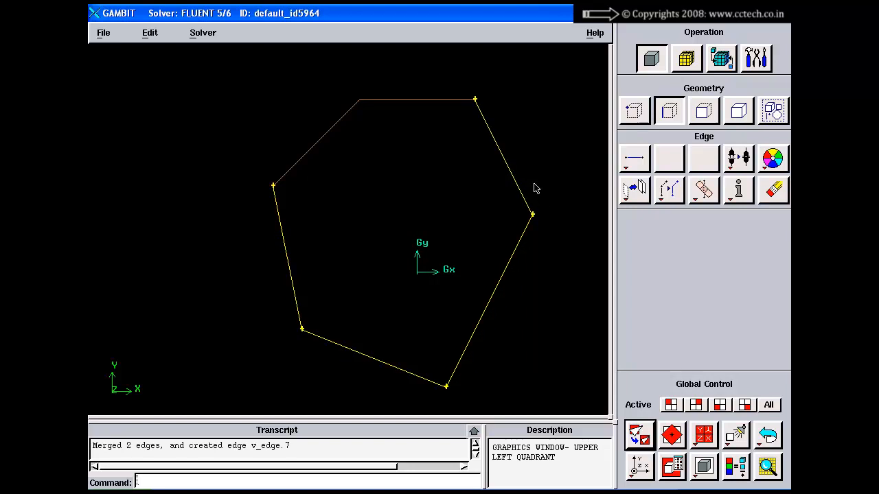
{"action": "right_click_drag", "start_coordinate": [430, 303], "coordinate": [431, 262]}
{"action": "middle_click_drag", "start_coordinate": [431, 261], "coordinate": [390, 259]}
{"action": "middle_click_drag", "start_coordinate": [377, 171], "coordinate": [364, 203]}
{"action": "right_click_drag", "start_coordinate": [304, 163], "coordinate": [312, 264]}
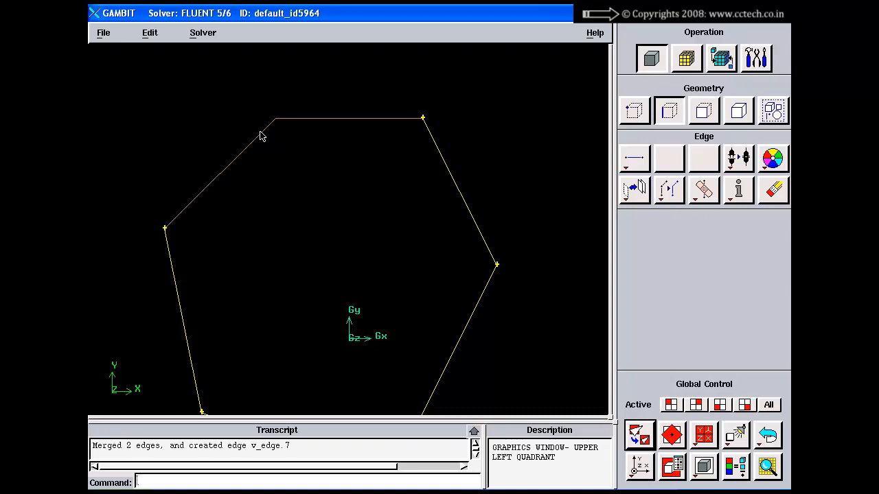
{"action": "right_click_drag", "start_coordinate": [249, 168], "coordinate": [254, 176]}
{"action": "middle_click_drag", "start_coordinate": [254, 177], "coordinate": [288, 204]}
{"action": "right_click_drag", "start_coordinate": [287, 177], "coordinate": [286, 205]}
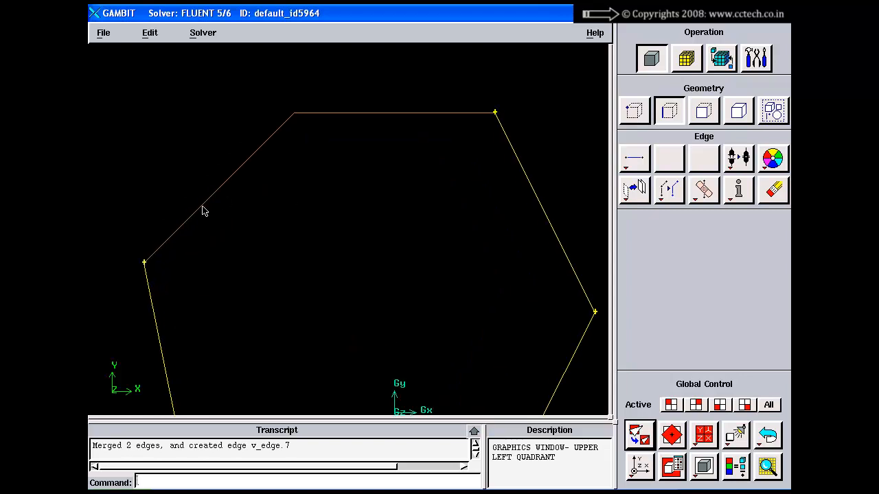
- Mesh the merged virtual edge with an interval count of 20 and inspect the nodes around its corner
{"action": "left_click", "coordinate": [686, 58]}
{"action": "left_click", "coordinate": [633, 157]}
{"action": "left_click", "coordinate": [345, 113], "text": "shift"}
{"action": "left_click", "coordinate": [726, 433]}
{"action": "left_click", "coordinate": [727, 432]}
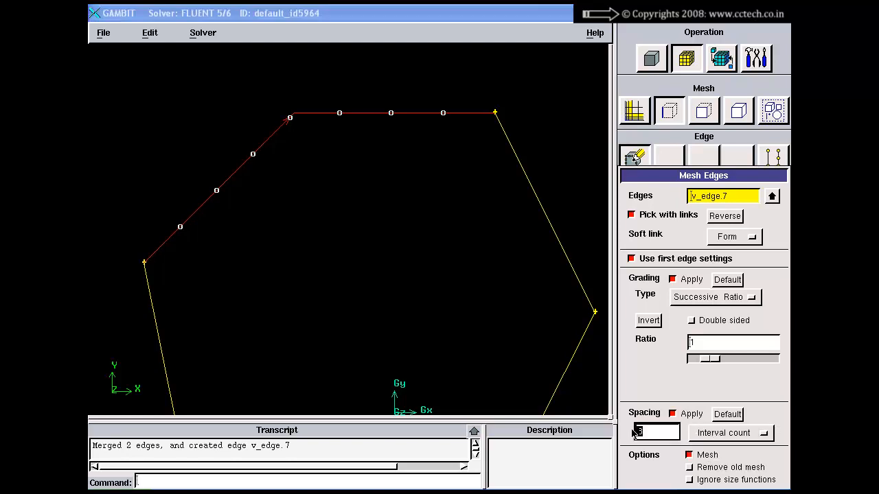
{"action": "type", "text": "0"}
{"action": "middle_click", "coordinate": [375, 255], "text": "shift"}
{"action": "right_click_drag", "start_coordinate": [374, 169], "coordinate": [394, 237]}
{"action": "middle_click_drag", "start_coordinate": [402, 181], "coordinate": [478, 310]}
{"action": "right_click_drag", "start_coordinate": [398, 154], "coordinate": [409, 341]}
{"action": "middle_click_drag", "start_coordinate": [393, 169], "coordinate": [386, 250]}
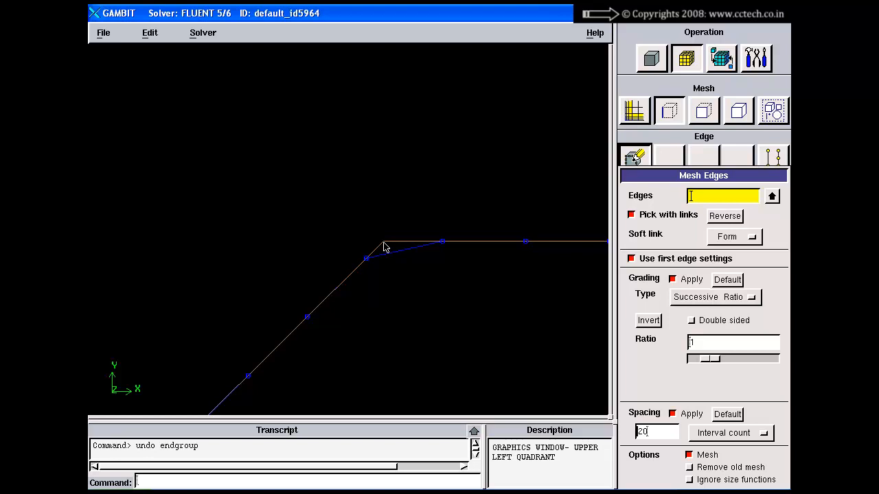
- Inspect the mesh nodes around the merged edge's corner from an angle, close the edge meshing form and restore the front view of the outline
{"action": "middle_click_drag", "start_coordinate": [408, 261], "coordinate": [369, 173]}
{"action": "right_click_drag", "start_coordinate": [418, 308], "coordinate": [401, 200]}
{"action": "middle_click_drag", "start_coordinate": [427, 264], "coordinate": [396, 200]}
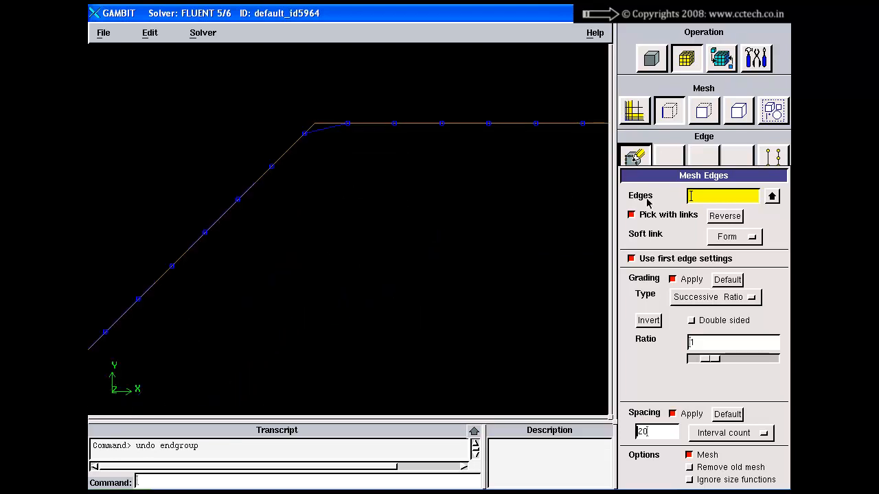
{"action": "left_click_drag", "start_coordinate": [596, 130], "coordinate": [555, 93]}
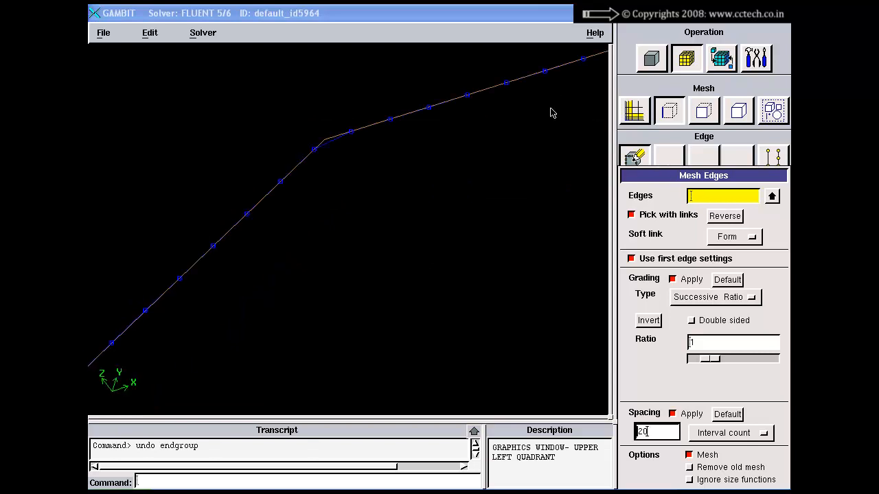
{"action": "left_click_drag", "start_coordinate": [676, 176], "coordinate": [542, 98]}
{"action": "left_click", "coordinate": [610, 424]}
{"action": "left_click", "coordinate": [768, 466]}
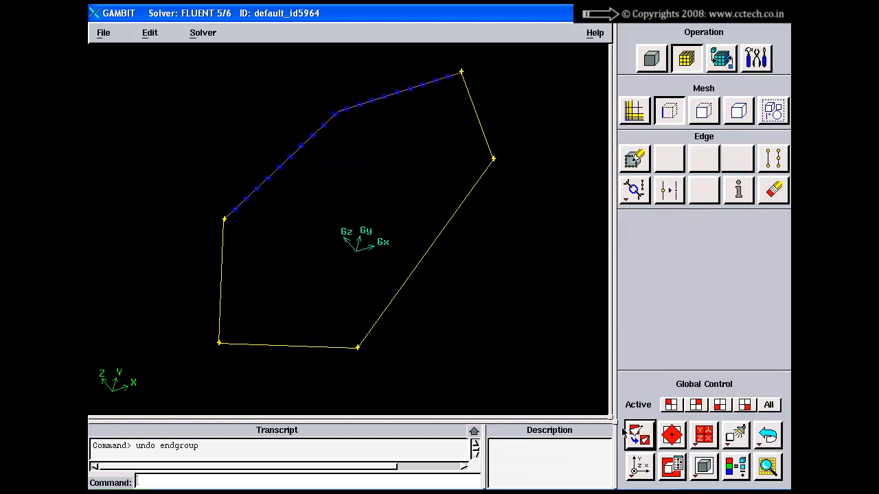
{"action": "left_click", "coordinate": [639, 466]}
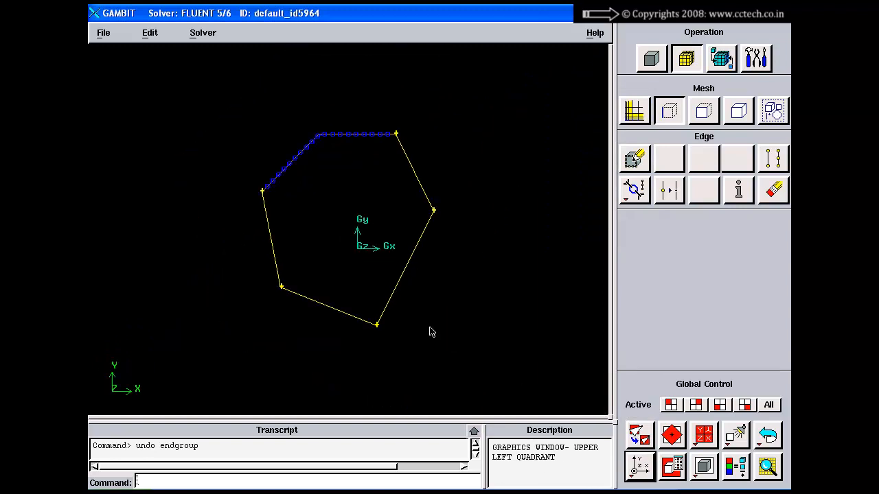
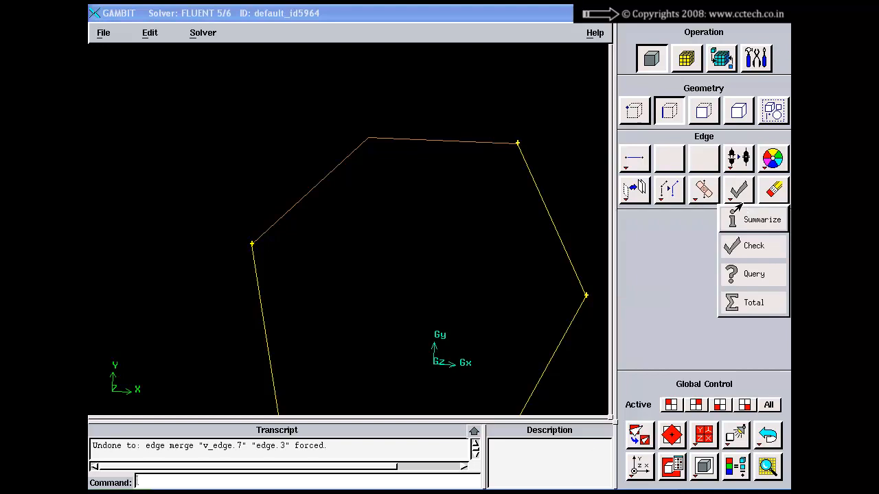
- Query the outline's edges and show the label of the merged virtual edge v_edge.7
{"action": "left_click", "coordinate": [749, 275]}
{"action": "left_click", "coordinate": [650, 284]}
{"action": "left_click", "coordinate": [651, 294]}
{"action": "left_click", "coordinate": [638, 367]}
{"action": "right_click_drag", "start_coordinate": [452, 125], "coordinate": [355, 164]}
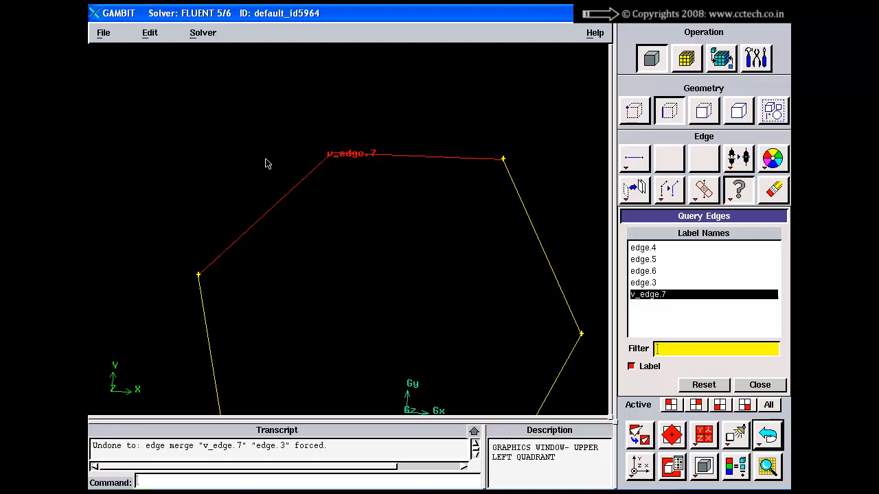
- Switch to PowerPoint, review the Superset Entities points on the v_edge.7 example, foreground and background, and advance to the Subset Entities slide
{"action": "key", "text": "alt+Tab"}
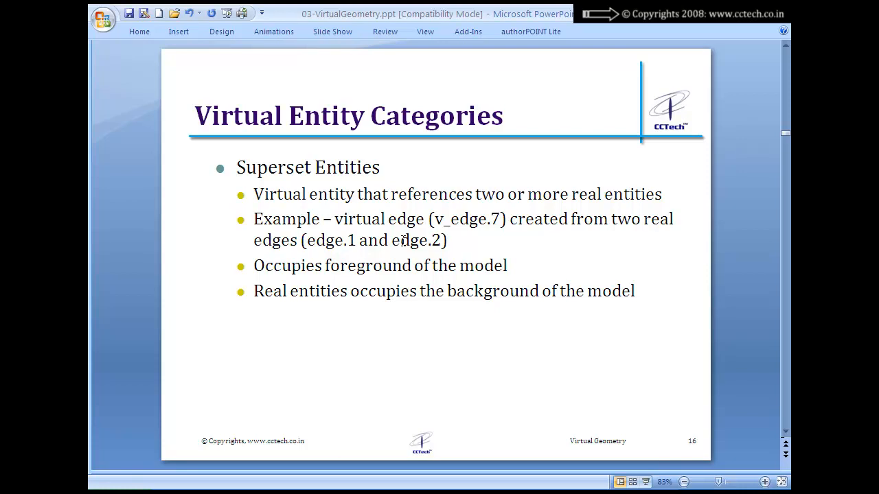
{"action": "left_click_drag", "start_coordinate": [435, 220], "coordinate": [503, 220]}
{"action": "left_click_drag", "start_coordinate": [308, 241], "coordinate": [432, 240]}
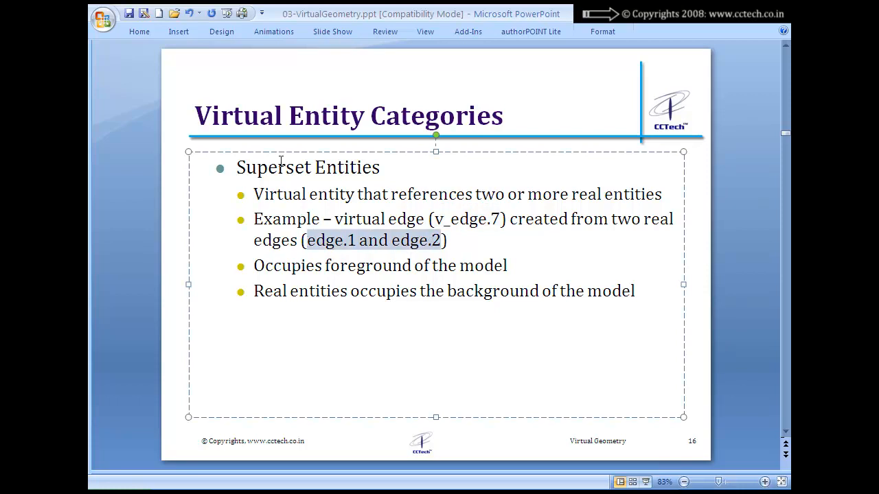
{"action": "left_click_drag", "start_coordinate": [255, 266], "coordinate": [489, 267]}
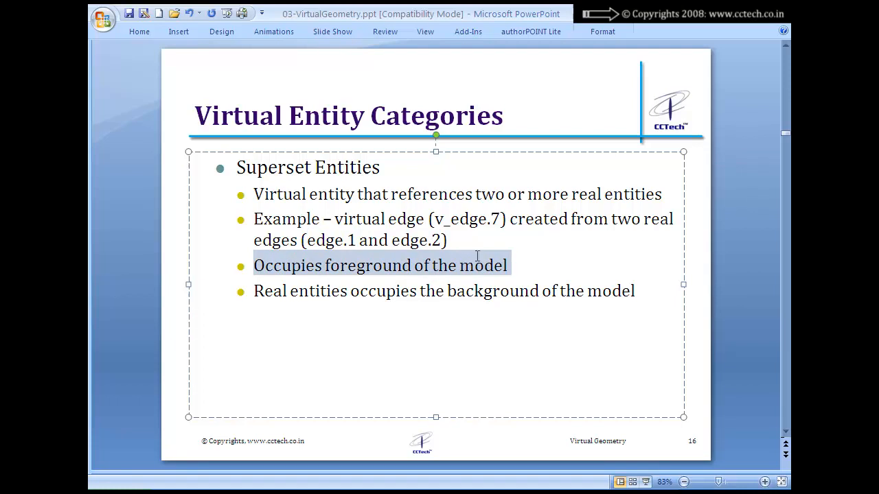
{"action": "left_click_drag", "start_coordinate": [266, 291], "coordinate": [536, 291]}
{"action": "left_click", "coordinate": [695, 243]}
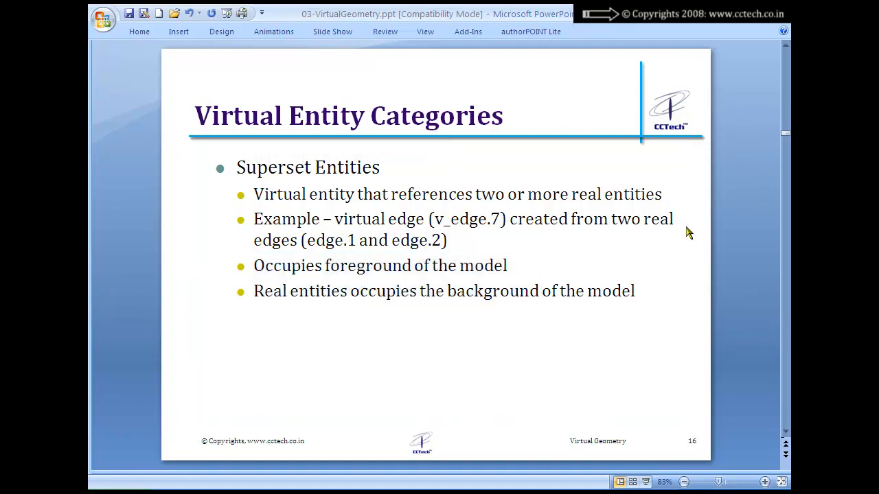
{"action": "scroll", "coordinate": [689, 234], "scroll_direction": "down", "scroll_amount": 1}
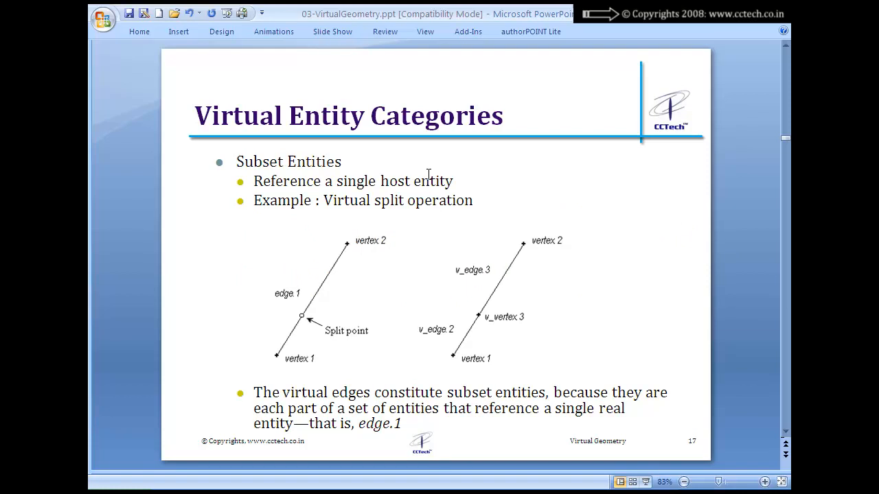
- Switch to GAMBIT, close the edge query and split edge.3 with a point at U value 0.51975667 using the Virtual connected type
{"action": "key", "text": "alt+Tab"}
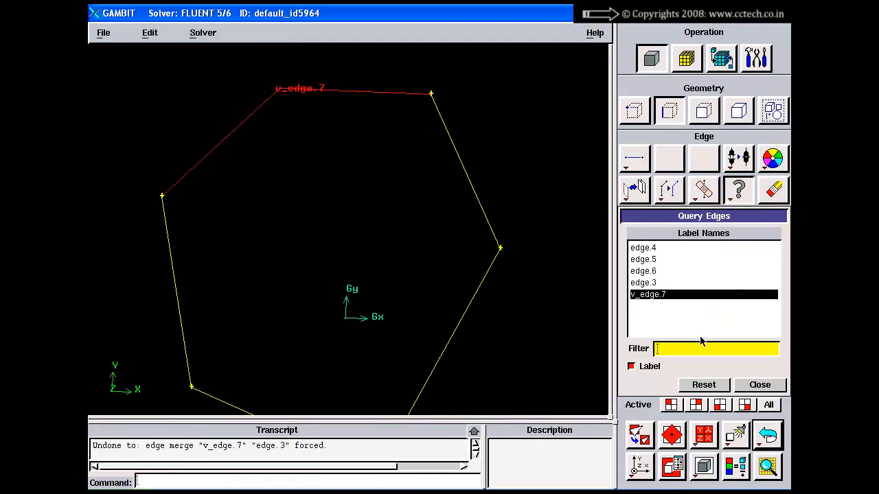
{"action": "left_click", "coordinate": [712, 385]}
{"action": "left_click", "coordinate": [755, 383]}
{"action": "right_click", "coordinate": [669, 189]}
{"action": "left_click", "coordinate": [680, 227]}
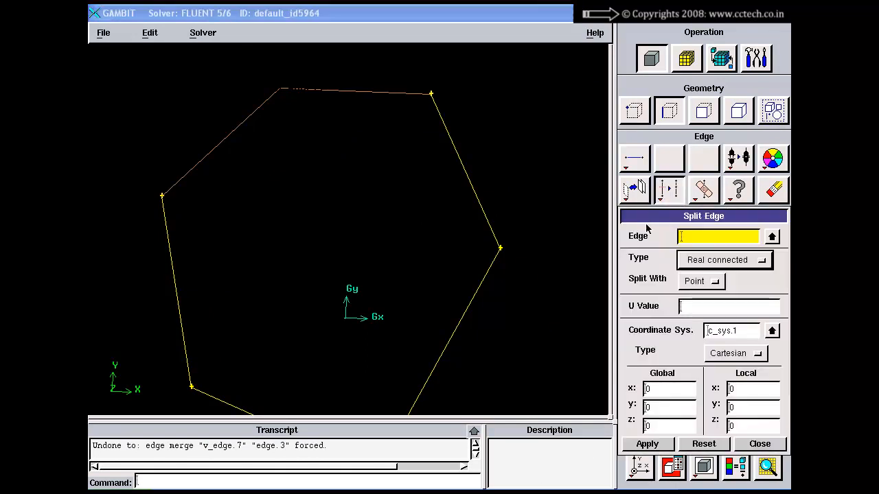
{"action": "left_click", "coordinate": [465, 175], "text": "shift"}
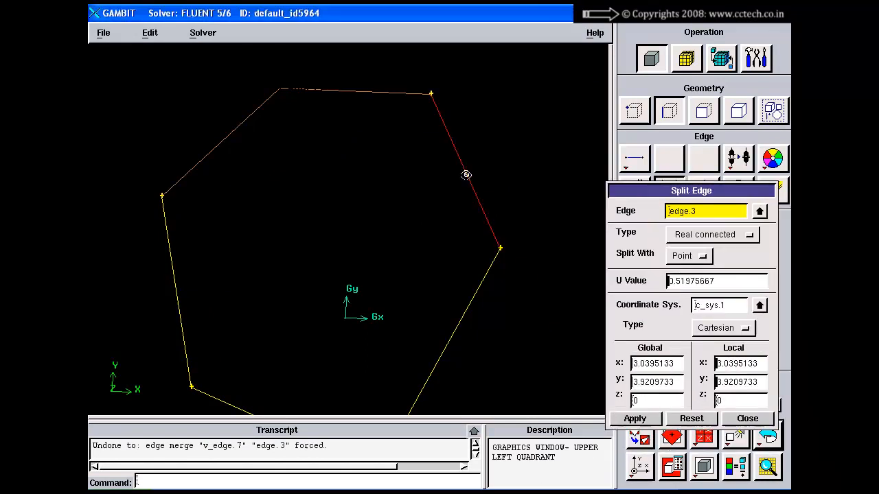
{"action": "left_click", "coordinate": [675, 235]}
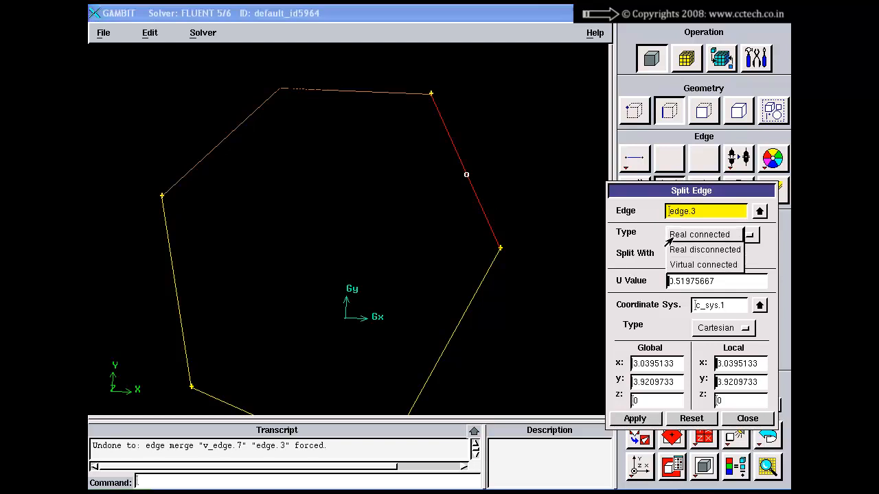
{"action": "left_click", "coordinate": [686, 264]}
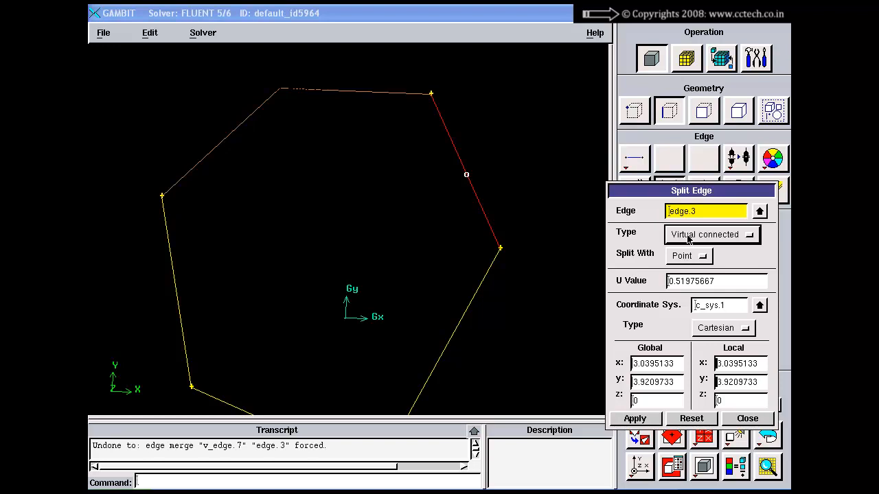
{"action": "left_click", "coordinate": [638, 418]}
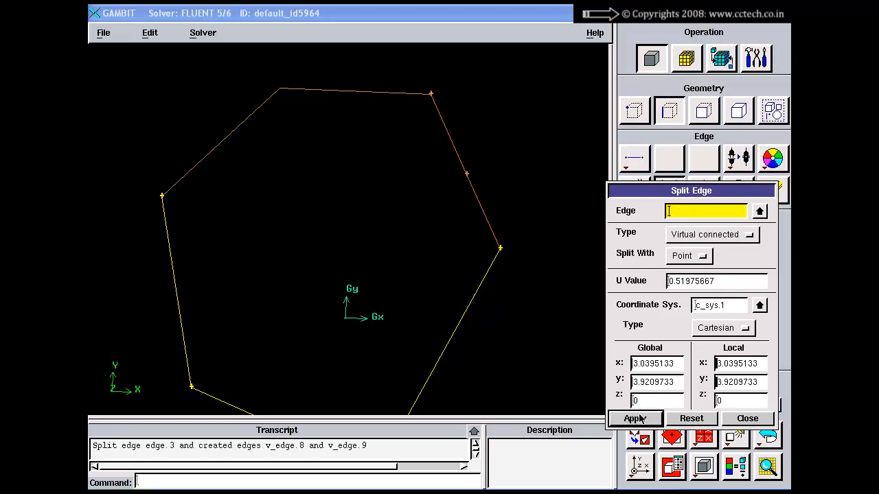
{"action": "left_click", "coordinate": [746, 418]}
- Query the edges, highlight v_edge.8 and v_edge.9, and examine the two halves of the split edge up close
{"action": "right_click", "coordinate": [738, 189]}
{"action": "left_click", "coordinate": [733, 255]}
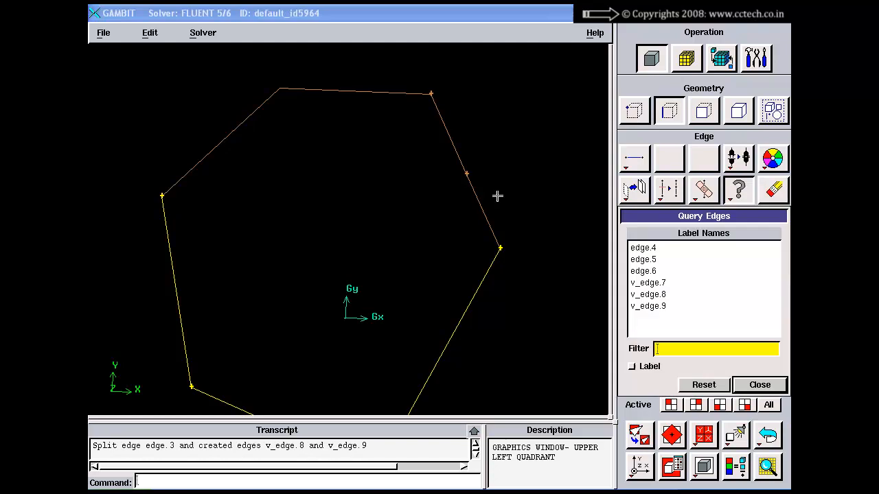
{"action": "left_click", "coordinate": [640, 307]}
{"action": "left_click", "coordinate": [642, 294]}
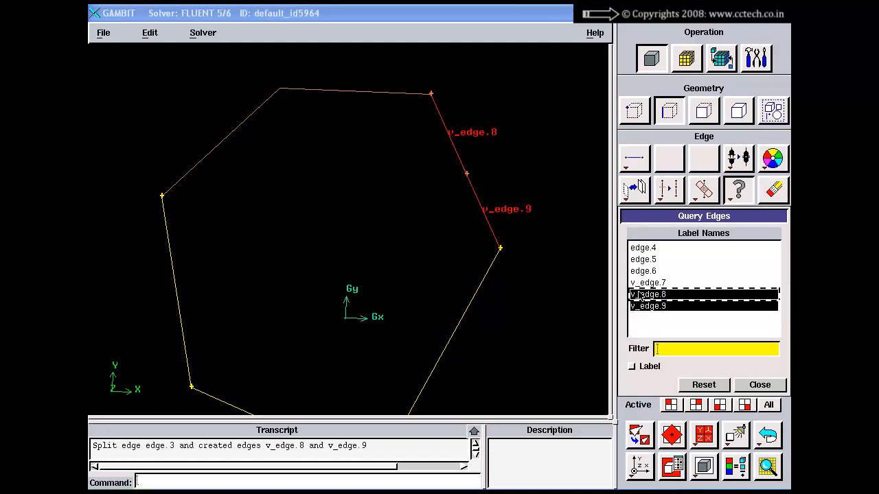
{"action": "middle_click_drag", "start_coordinate": [525, 131], "coordinate": [472, 145]}
{"action": "right_click_drag", "start_coordinate": [471, 144], "coordinate": [434, 168]}
{"action": "middle_click_drag", "start_coordinate": [433, 122], "coordinate": [416, 154]}
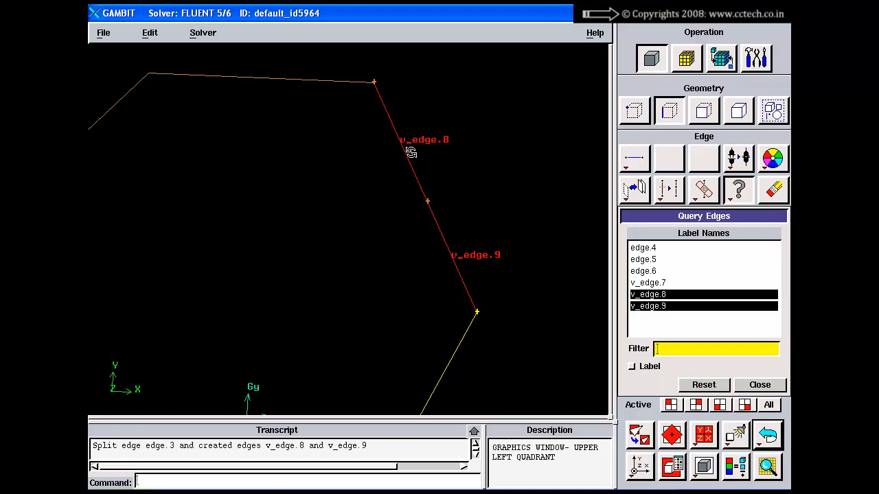
{"action": "left_click_drag", "start_coordinate": [445, 249], "coordinate": [385, 161]}
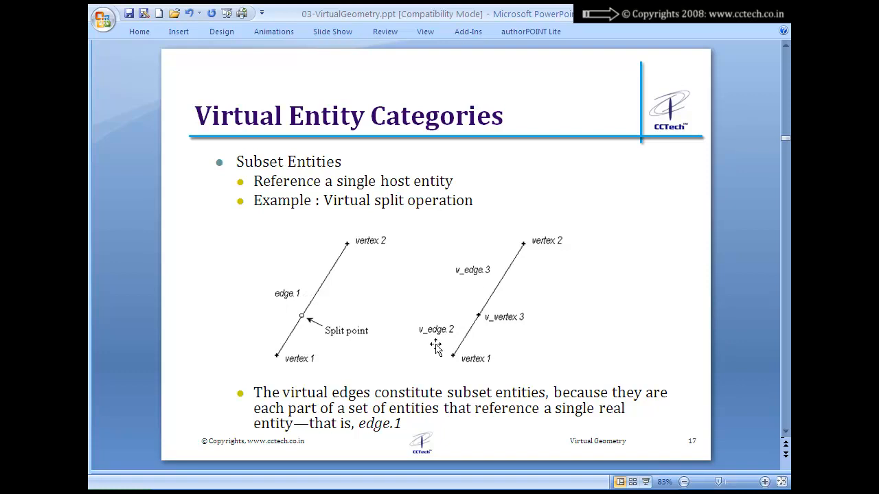
- Advance to the Interpolant Entities slide, switch back to GAMBIT and clear the whole model with the reset command
{"action": "scroll", "coordinate": [450, 295], "scroll_direction": "down", "scroll_amount": 1}
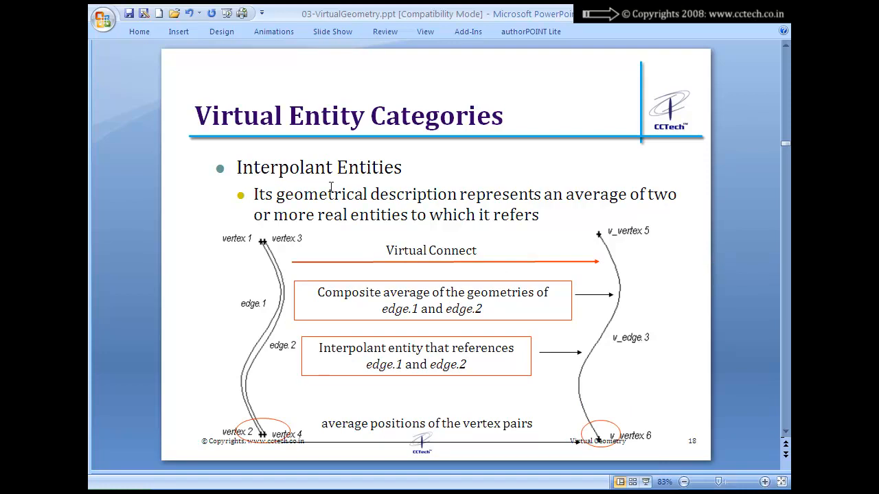
{"action": "key", "text": "alt+Tab"}
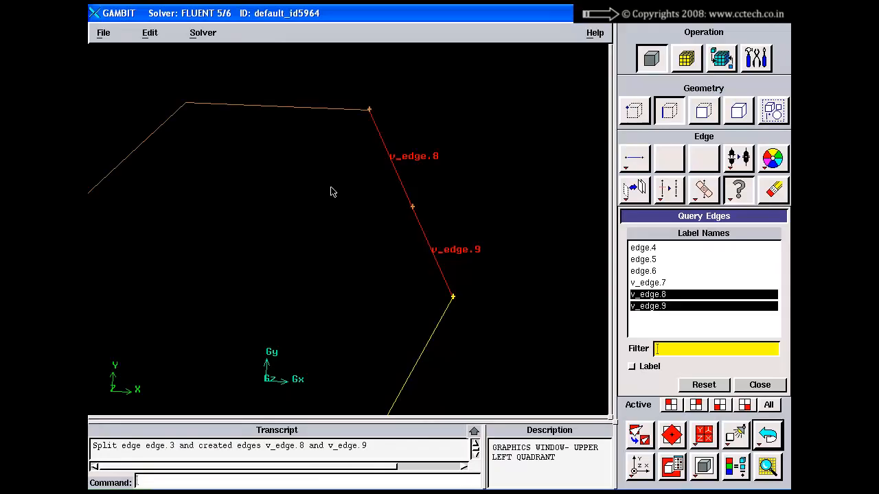
{"action": "left_click", "coordinate": [266, 485]}
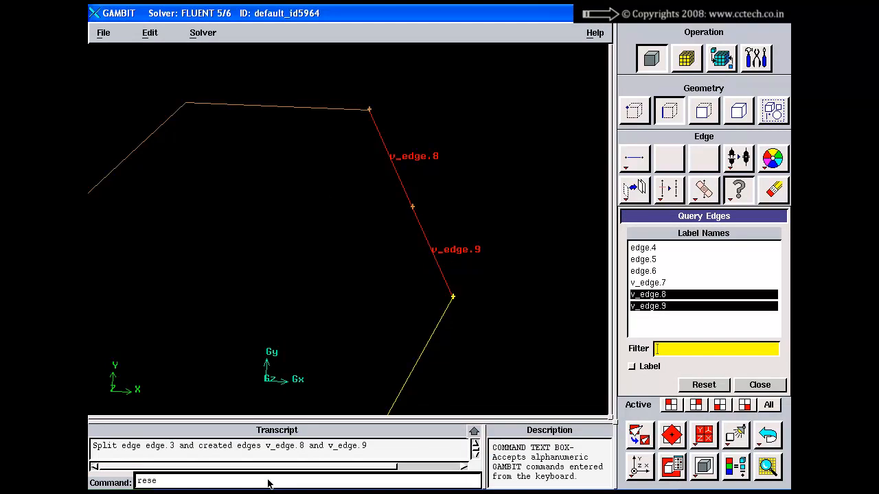
{"action": "key", "text": "Return"}
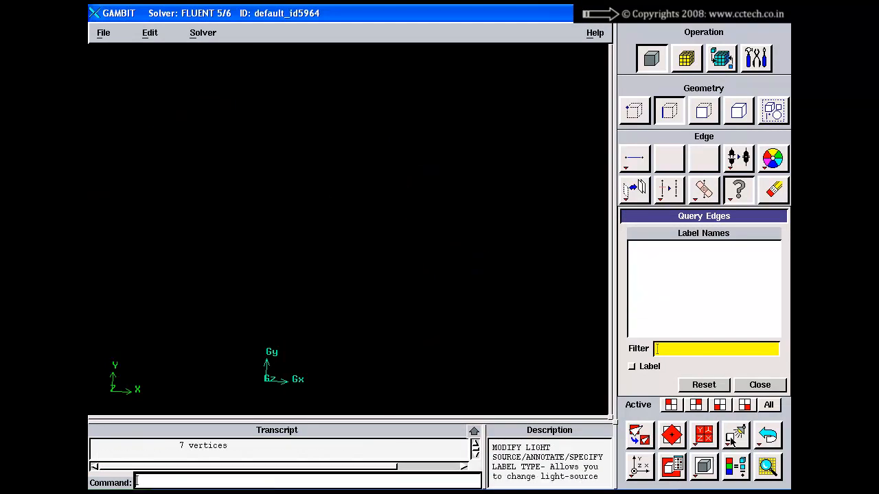
{"action": "left_click", "coordinate": [749, 386]}
- Create a square face with a width of 10, centred on the origin, and fit it in the front view
{"action": "left_click", "coordinate": [703, 113]}
{"action": "right_click", "coordinate": [669, 158]}
{"action": "left_click", "coordinate": [689, 188]}
{"action": "left_click", "coordinate": [676, 235]}
{"action": "type", "text": "10"}
{"action": "left_click", "coordinate": [647, 368]}
{"action": "left_click", "coordinate": [637, 435]}
{"action": "left_click", "coordinate": [637, 467]}
{"action": "right_click_drag", "start_coordinate": [523, 336], "coordinate": [527, 267]}
- Copy the square face once, translated by 11 along global x, and fit both faces in the front view
{"action": "right_click", "coordinate": [669, 187]}
{"action": "left_click", "coordinate": [626, 220]}
{"action": "left_click", "coordinate": [471, 205], "text": "shift"}
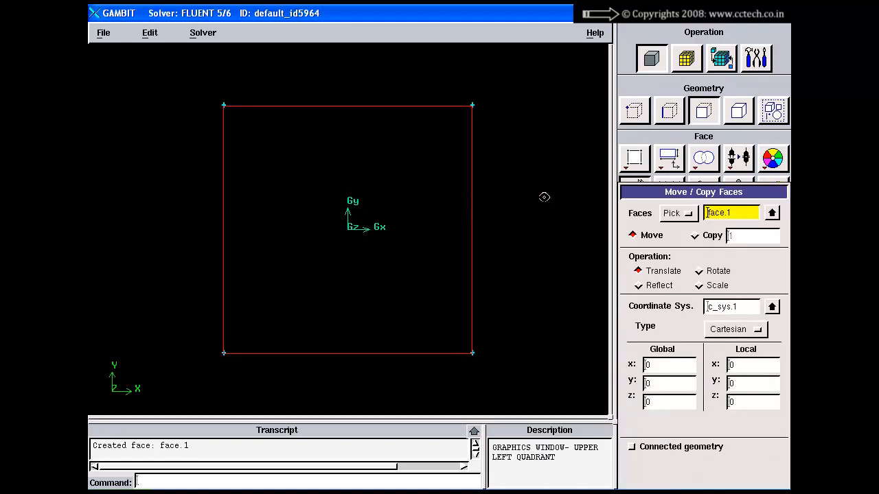
{"action": "left_click", "coordinate": [650, 194]}
{"action": "left_click", "coordinate": [626, 328]}
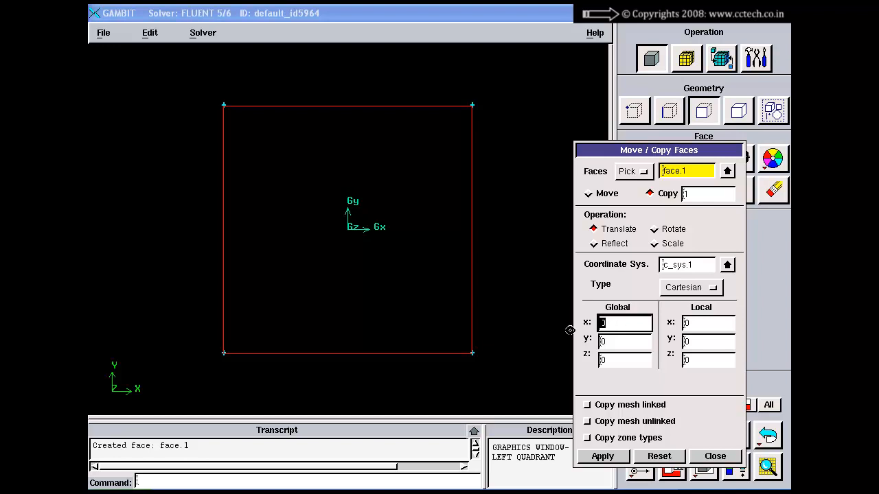
{"action": "type", "text": "11"}
{"action": "left_click", "coordinate": [603, 457]}
{"action": "left_click", "coordinate": [697, 456]}
{"action": "left_click", "coordinate": [639, 437]}
{"action": "left_click", "coordinate": [638, 467]}
- Examine the narrow gap between the facing vertical edges of the two square faces
{"action": "right_click_drag", "start_coordinate": [488, 259], "coordinate": [470, 233]}
{"action": "right_click_drag", "start_coordinate": [446, 129], "coordinate": [445, 145]}
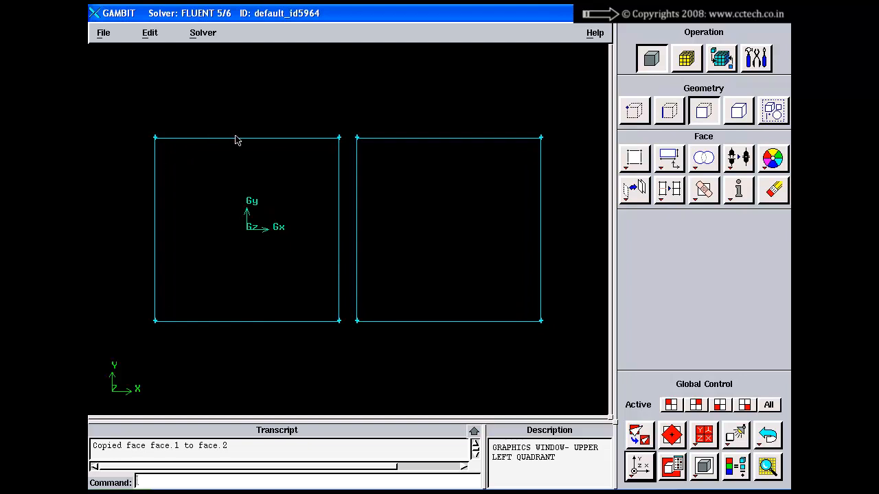
{"action": "right_click_drag", "start_coordinate": [343, 218], "coordinate": [343, 238]}
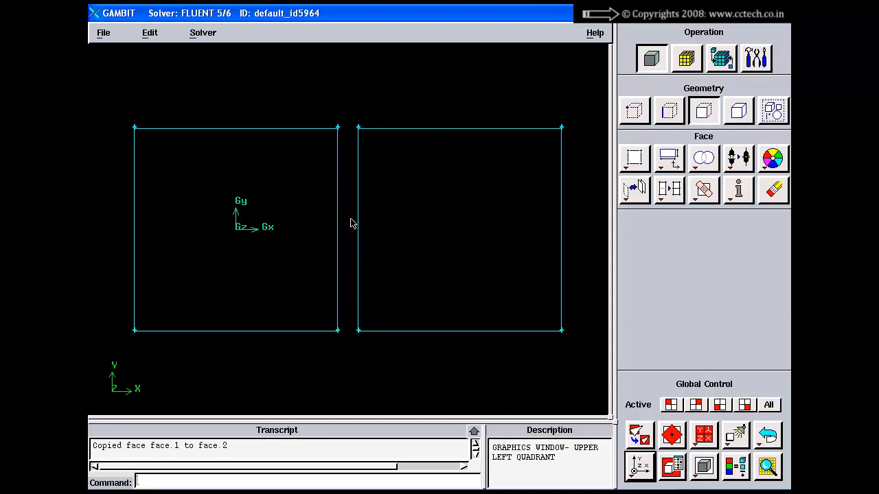
{"action": "right_click_drag", "start_coordinate": [355, 247], "coordinate": [357, 218]}
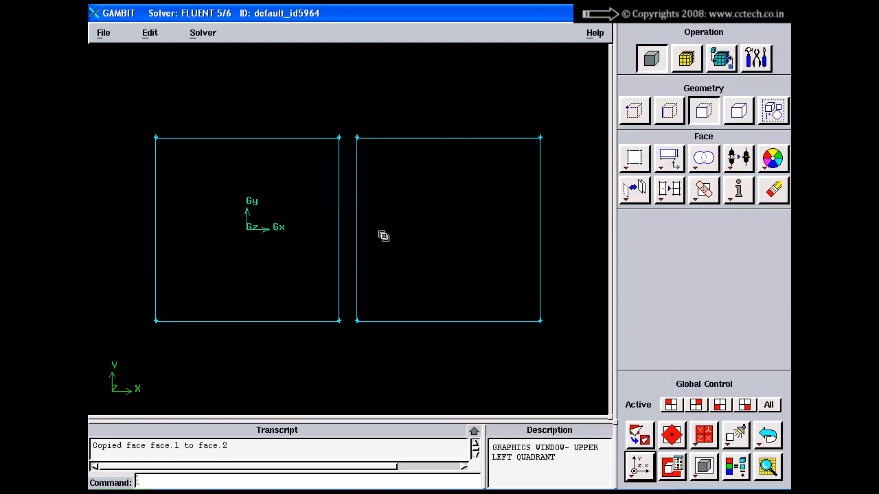
{"action": "right_click_drag", "start_coordinate": [357, 143], "coordinate": [364, 177]}
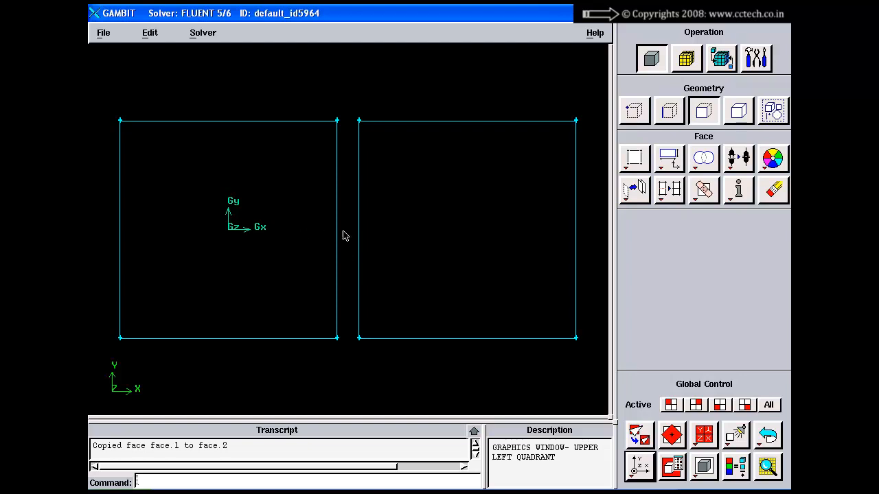
{"action": "right_click_drag", "start_coordinate": [352, 226], "coordinate": [350, 231]}
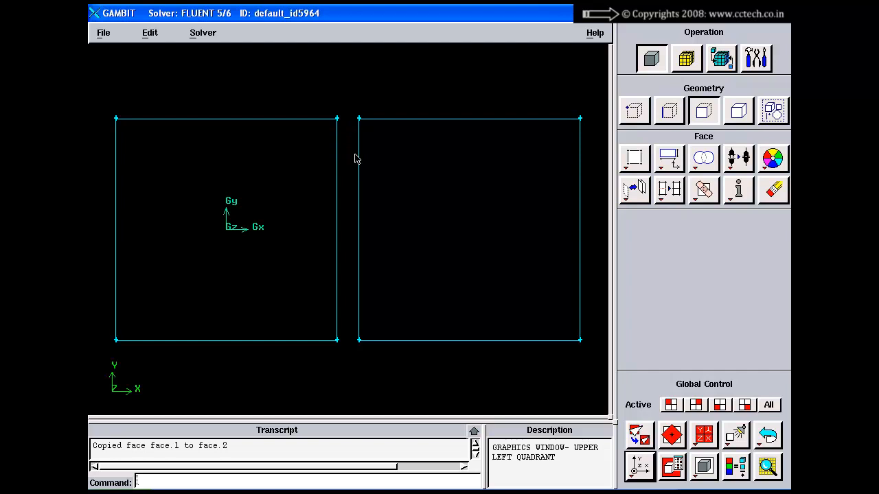
{"action": "right_click_drag", "start_coordinate": [367, 171], "coordinate": [385, 173]}
{"action": "middle_click_drag", "start_coordinate": [386, 173], "coordinate": [375, 179]}
{"action": "right_click_drag", "start_coordinate": [373, 180], "coordinate": [373, 215]}
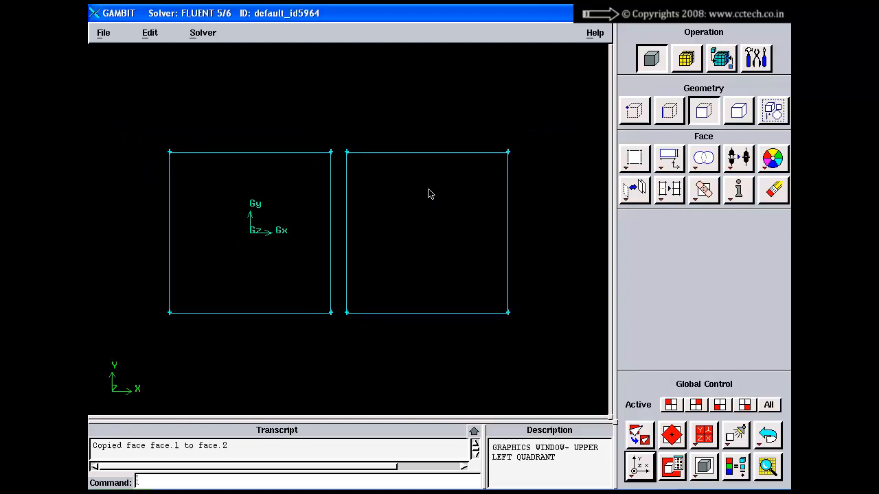
- Connect the facing vertical edges of the two square faces using the Virtual (Forced) option
{"action": "left_click", "coordinate": [669, 113]}
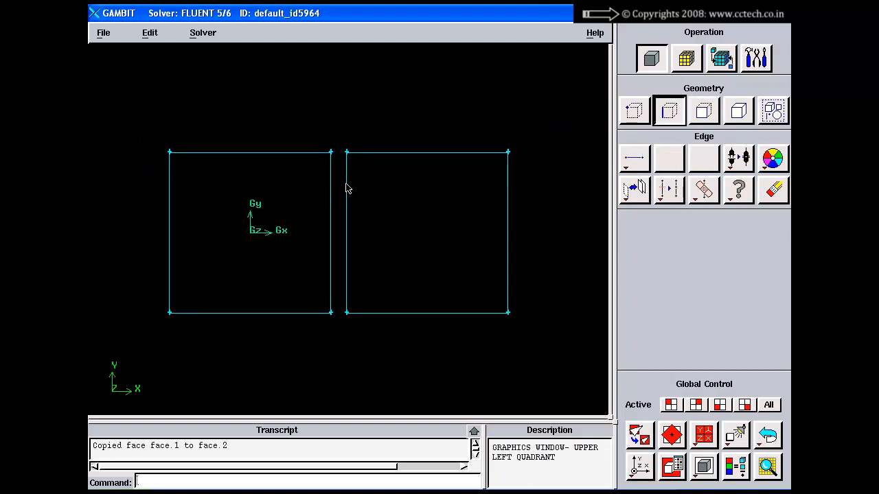
{"action": "right_click", "coordinate": [753, 155]}
{"action": "left_click", "coordinate": [751, 188]}
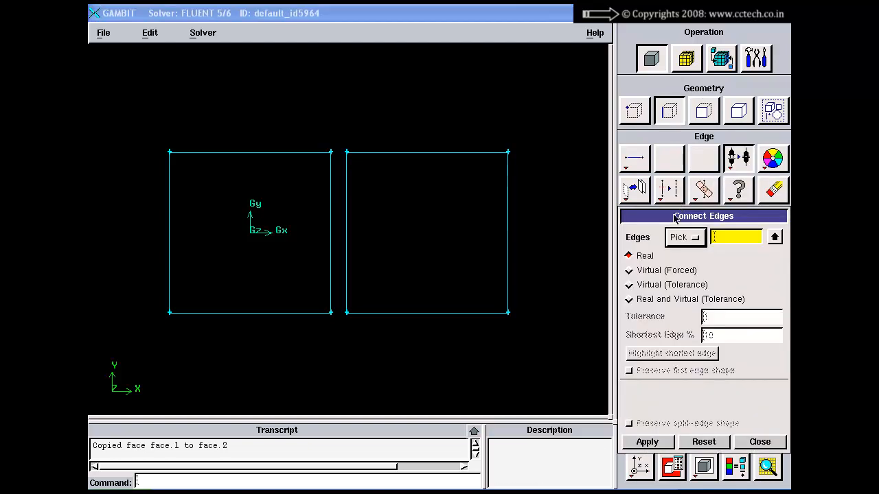
{"action": "left_click", "coordinate": [332, 200], "text": "shift"}
{"action": "left_click", "coordinate": [346, 200], "text": "shift"}
{"action": "left_click", "coordinate": [626, 240]}
{"action": "left_click", "coordinate": [635, 410]}
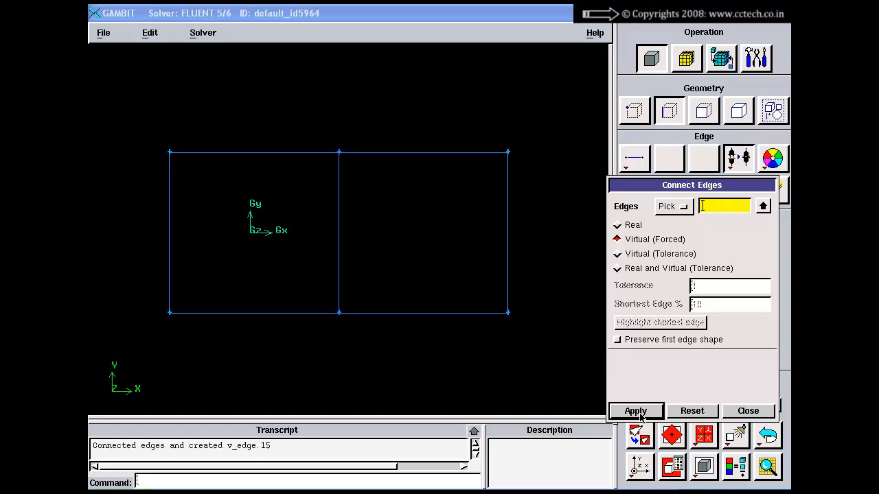
{"action": "left_click", "coordinate": [745, 411]}
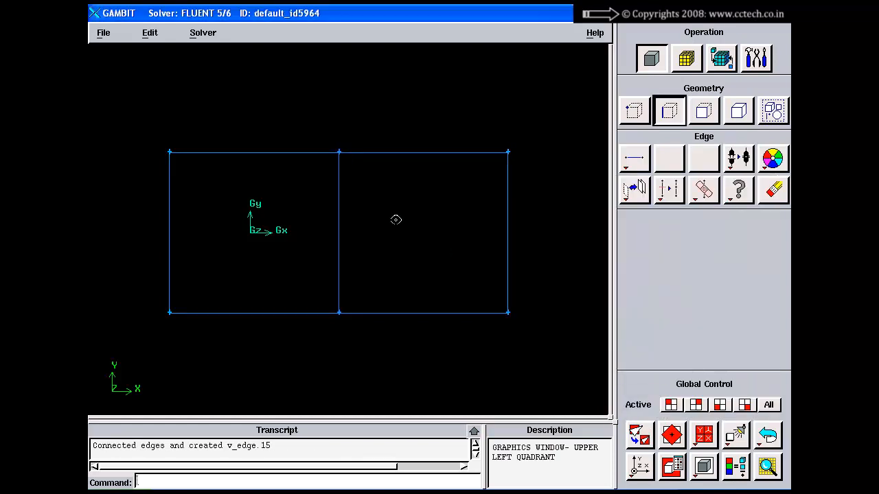
{"action": "right_click_drag", "start_coordinate": [378, 195], "coordinate": [384, 220]}
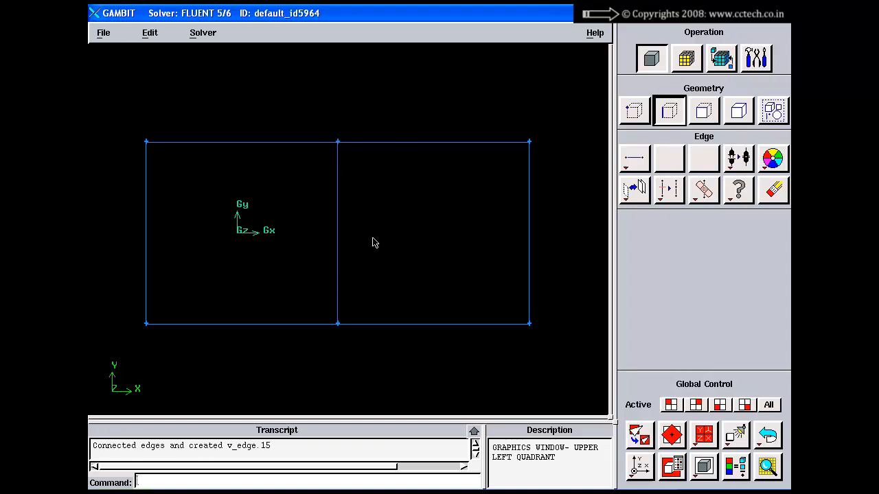
- Undo the edge connection to separate the two square faces
{"action": "left_click", "coordinate": [767, 434]}
{"action": "right_click_drag", "start_coordinate": [384, 149], "coordinate": [386, 188]}
{"action": "middle_click_drag", "start_coordinate": [386, 188], "coordinate": [405, 210]}
{"action": "right_click_drag", "start_coordinate": [405, 163], "coordinate": [409, 203]}
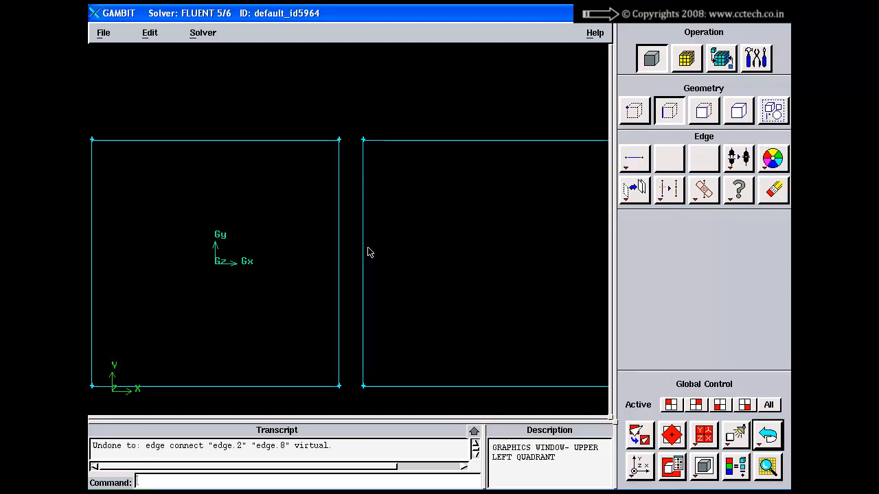
- Repeat the Virtual (Forced) connection of the two facing vertical edges, and undo it
{"action": "right_click", "coordinate": [738, 158]}
{"action": "left_click", "coordinate": [753, 187]}
{"action": "left_click", "coordinate": [339, 196], "text": "shift"}
{"action": "left_click", "coordinate": [364, 198], "text": "shift"}
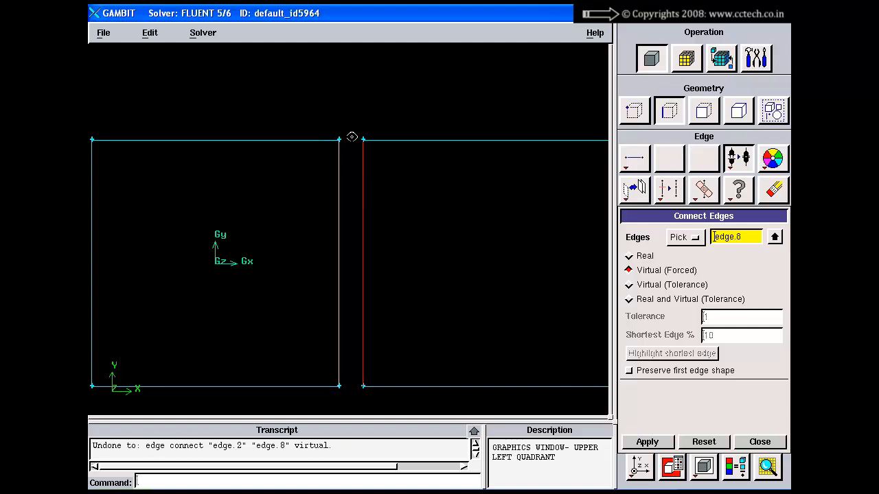
{"action": "middle_click", "coordinate": [350, 138], "text": "shift"}
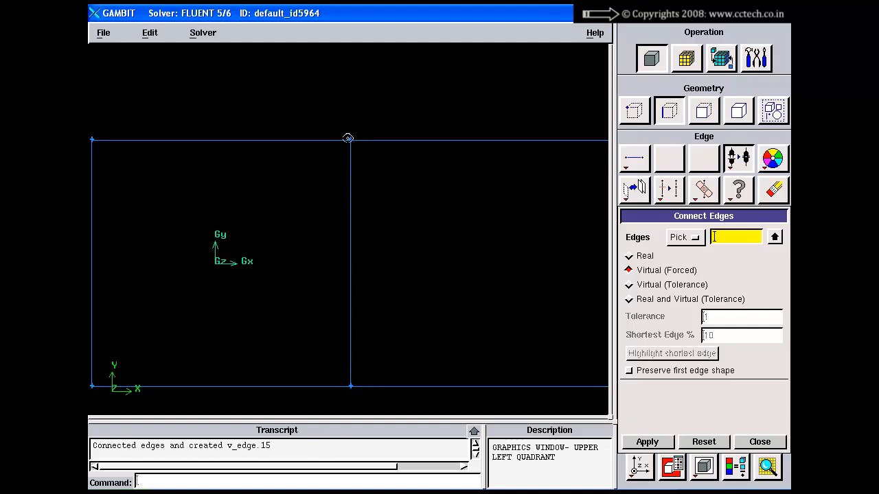
{"action": "left_click", "coordinate": [760, 443]}
{"action": "left_click", "coordinate": [767, 435]}
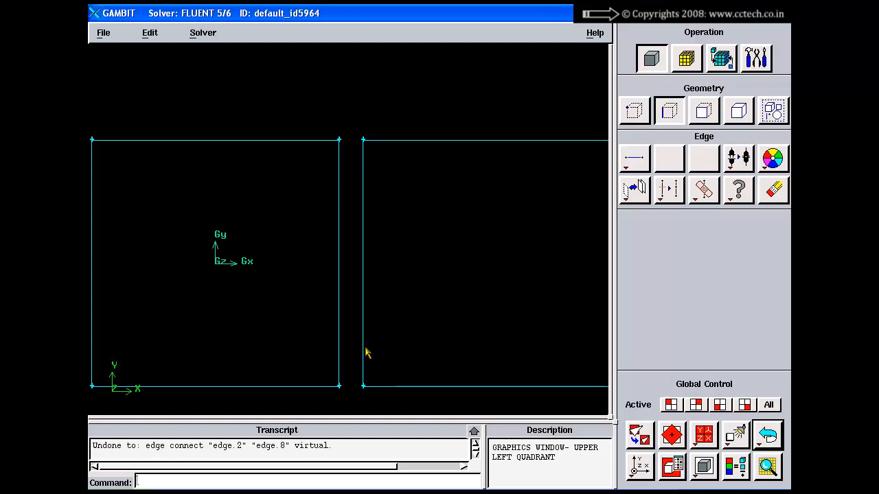
- Reconnect the two facing vertical edges as one shared virtual edge with Virtual (Forced)
{"action": "left_click", "coordinate": [738, 159]}
{"action": "left_click", "coordinate": [341, 201], "text": "shift"}
{"action": "left_click", "coordinate": [363, 200], "text": "shift"}
{"action": "middle_click", "coordinate": [398, 195], "text": "shift"}
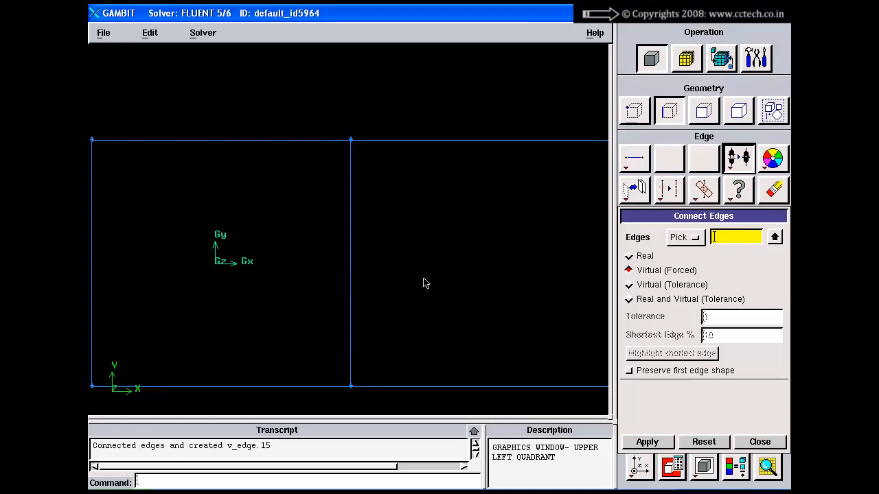
{"action": "right_click_drag", "start_coordinate": [371, 274], "coordinate": [376, 261]}
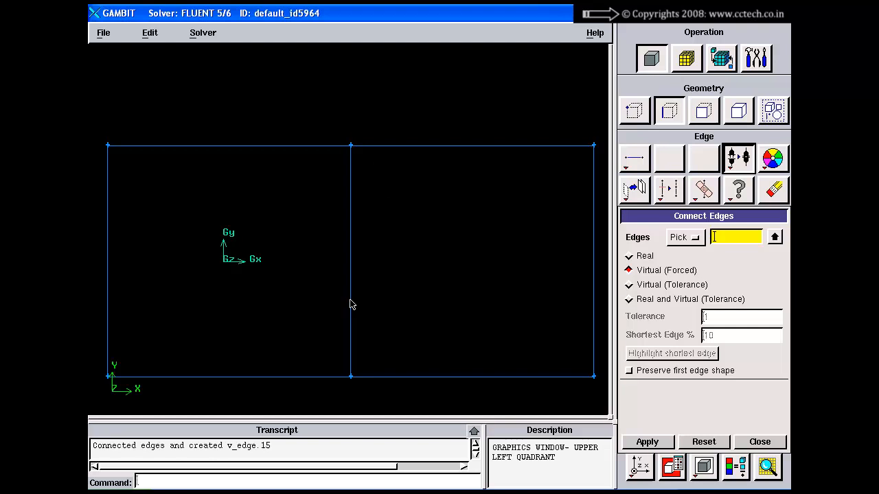
- Display the model shaded and examine the gap on both sides of the shared virtual edge
{"action": "left_click", "coordinate": [704, 468]}
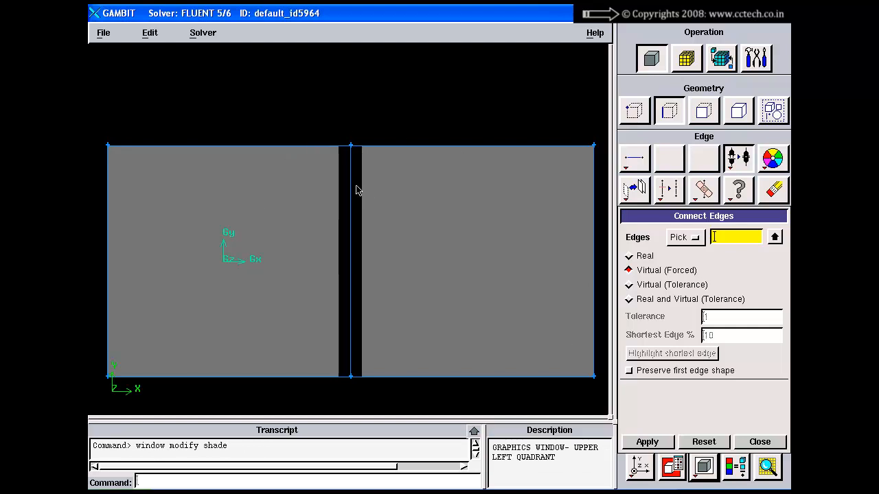
{"action": "mouse_move", "coordinate": [324, 180]}
{"action": "right_mouse_down"}
{"action": "mouse_move", "coordinate": [333, 212]}
{"action": "mouse_move", "coordinate": [341, 203]}
{"action": "right_mouse_up"}
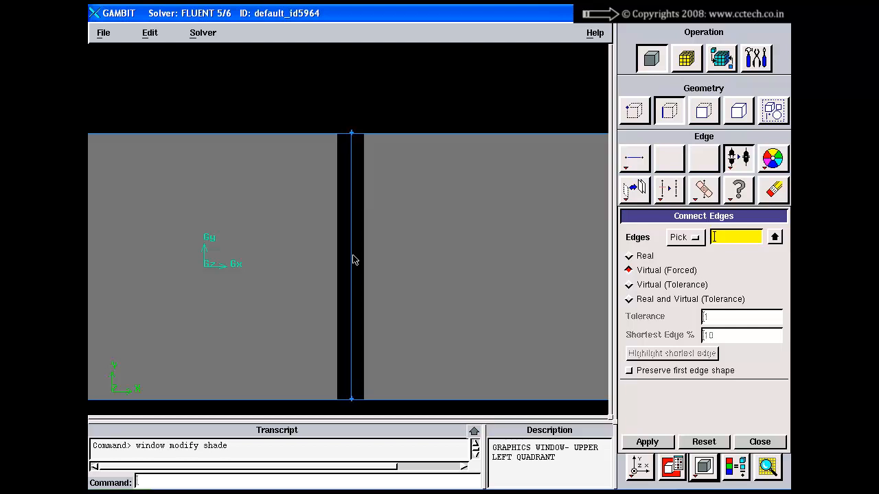
{"action": "middle_click_drag", "start_coordinate": [355, 252], "coordinate": [365, 235]}
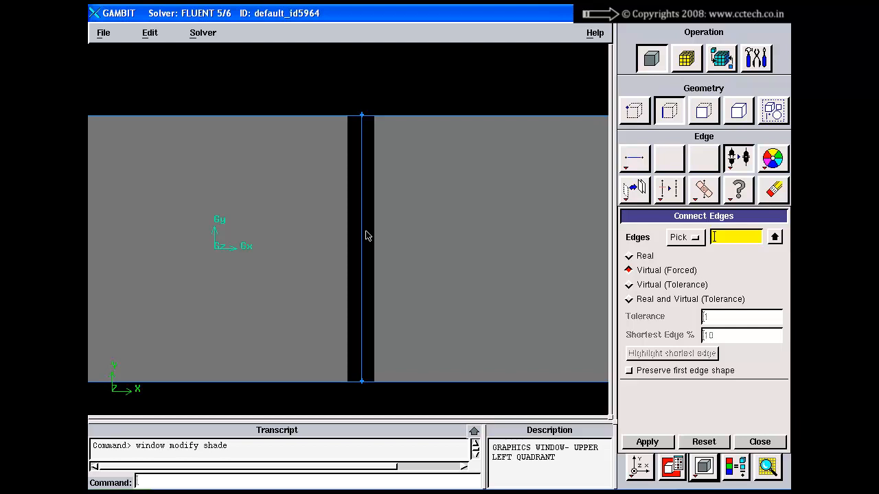
{"action": "middle_click_drag", "start_coordinate": [366, 237], "coordinate": [398, 215]}
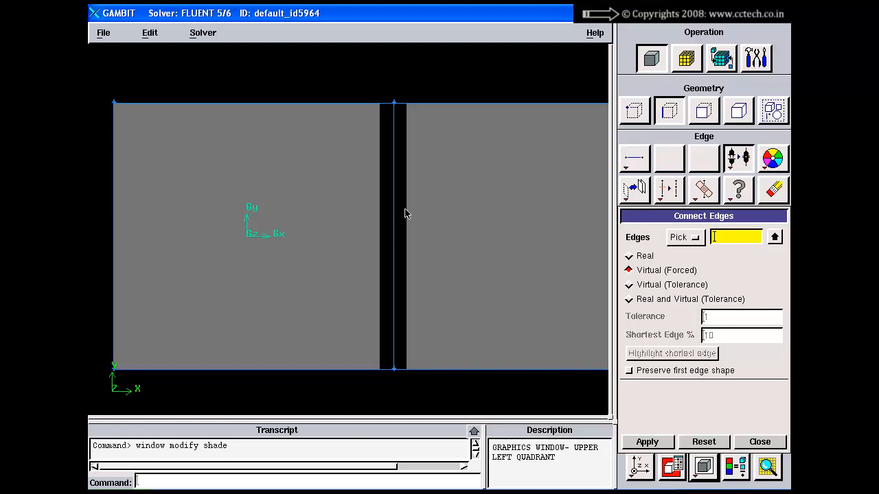
{"action": "mouse_move", "coordinate": [400, 147]}
{"action": "right_mouse_down"}
{"action": "mouse_move", "coordinate": [401, 198]}
{"action": "mouse_move", "coordinate": [424, 198]}
{"action": "right_mouse_up"}
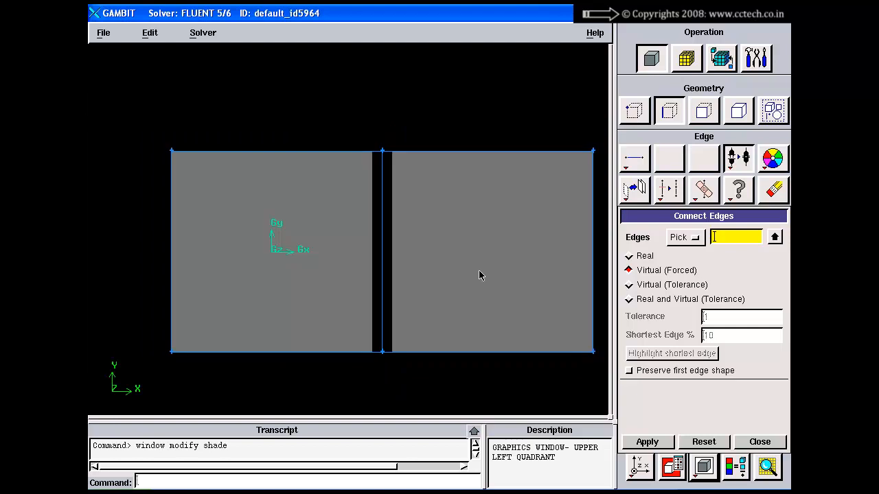
{"action": "left_click", "coordinate": [758, 443]}
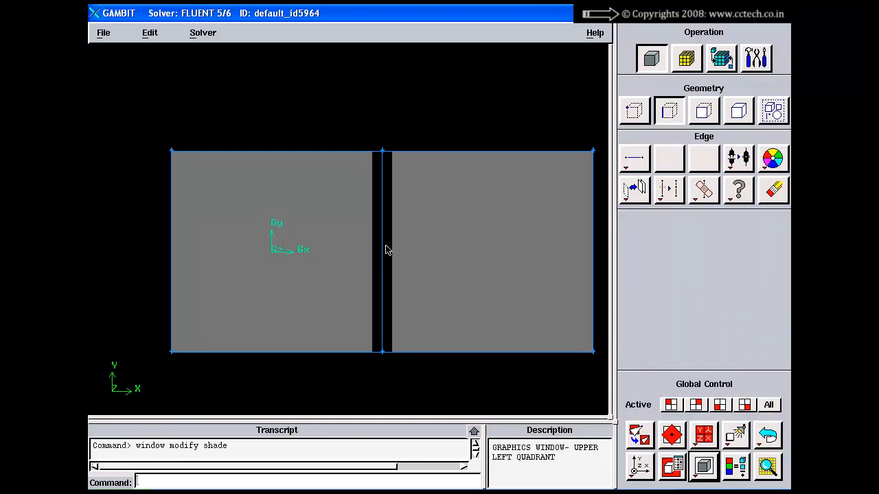
- Mesh both virtual faces with Quad elements, Map type and an interval size of 0.2
{"action": "left_click", "coordinate": [686, 58]}
{"action": "left_click", "coordinate": [703, 111]}
{"action": "left_click", "coordinate": [636, 159]}
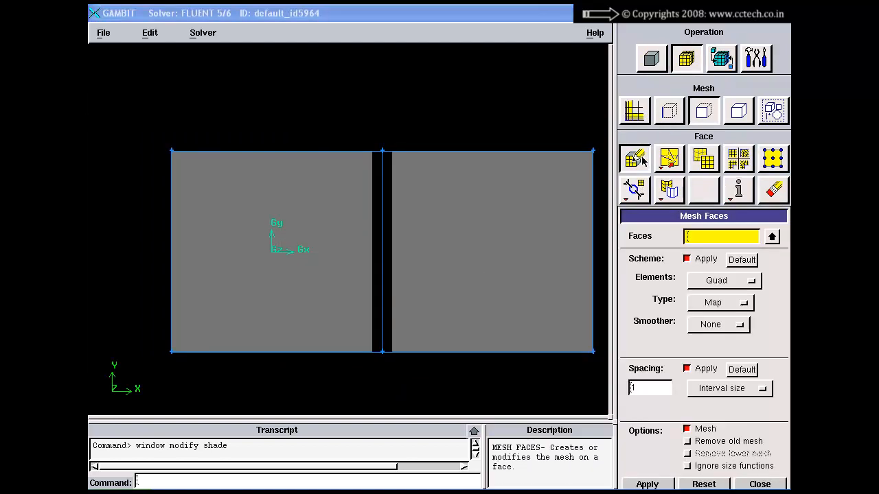
{"action": "left_click", "coordinate": [310, 153], "text": "shift"}
{"action": "middle_click", "coordinate": [444, 151], "text": "shift"}
{"action": "left_click", "coordinate": [695, 369]}
{"action": "left_click", "coordinate": [637, 364]}
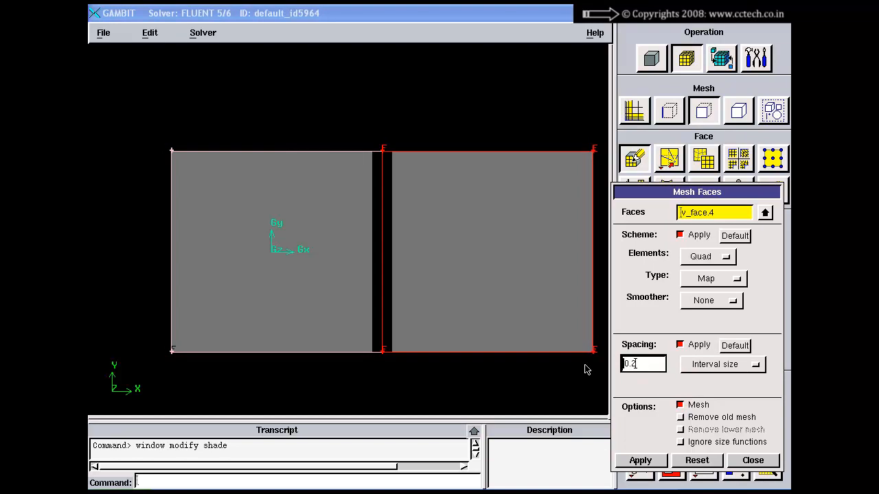
{"action": "left_click", "coordinate": [639, 460]}
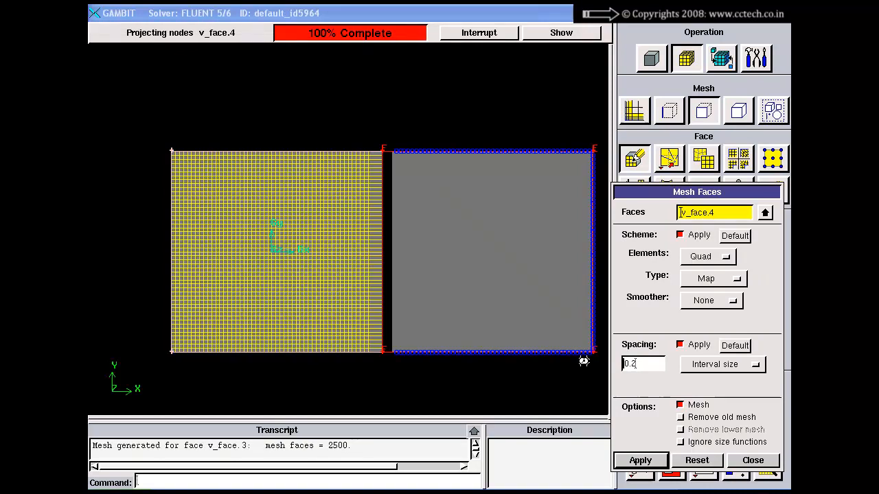
{"action": "left_click", "coordinate": [753, 460]}
- Examine the fine mesh along the shared edge, and undo both the face mesh and the edge connection
{"action": "right_click_drag", "start_coordinate": [464, 141], "coordinate": [451, 239]}
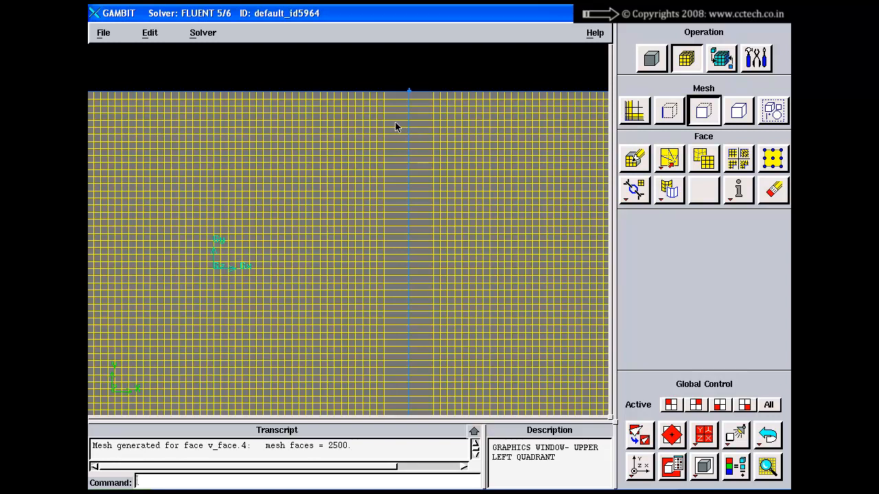
{"action": "right_click_drag", "start_coordinate": [421, 218], "coordinate": [402, 180]}
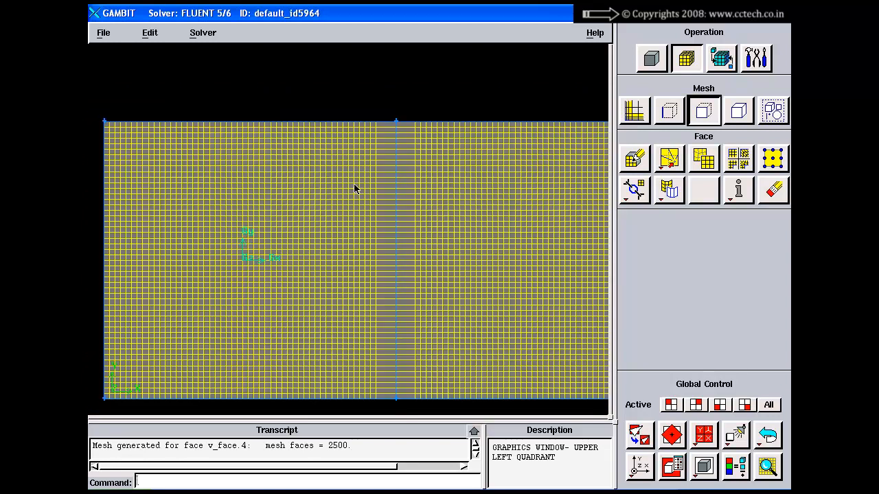
{"action": "right_click_drag", "start_coordinate": [416, 217], "coordinate": [419, 190]}
{"action": "right_click_drag", "start_coordinate": [567, 318], "coordinate": [444, 284]}
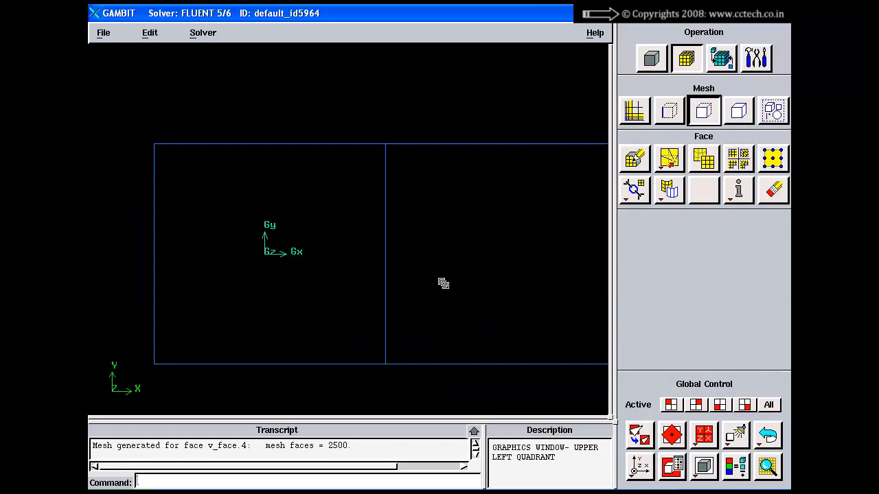
{"action": "left_click", "coordinate": [767, 434]}
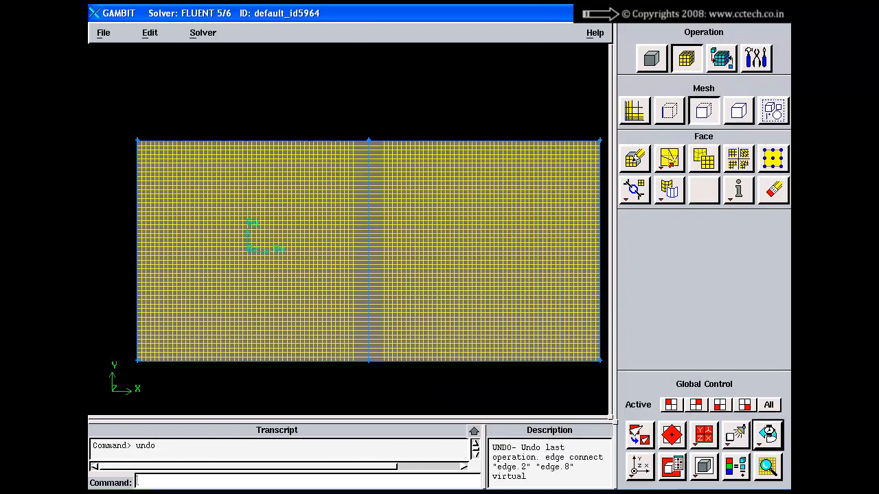
{"action": "left_click", "coordinate": [770, 436]}
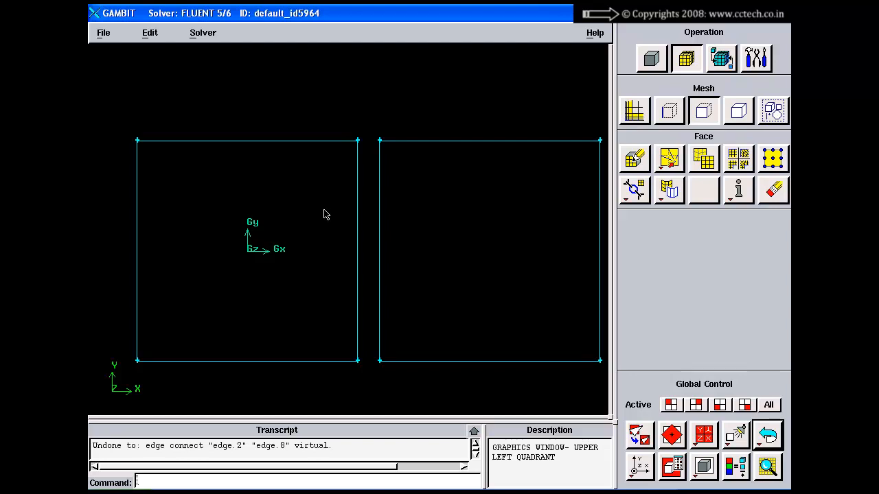
{"action": "right_click_drag", "start_coordinate": [375, 209], "coordinate": [378, 220]}
{"action": "right_click_drag", "start_coordinate": [417, 279], "coordinate": [417, 243]}
{"action": "middle_click_drag", "start_coordinate": [417, 248], "coordinate": [413, 255]}
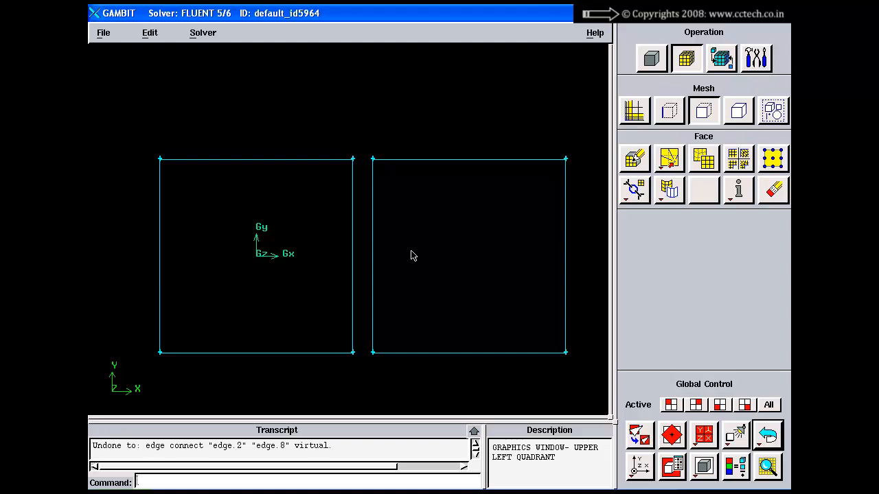
- Redo the virtual connection of the two facing edges
{"action": "left_click", "coordinate": [635, 159]}
{"action": "left_click", "coordinate": [368, 180]}
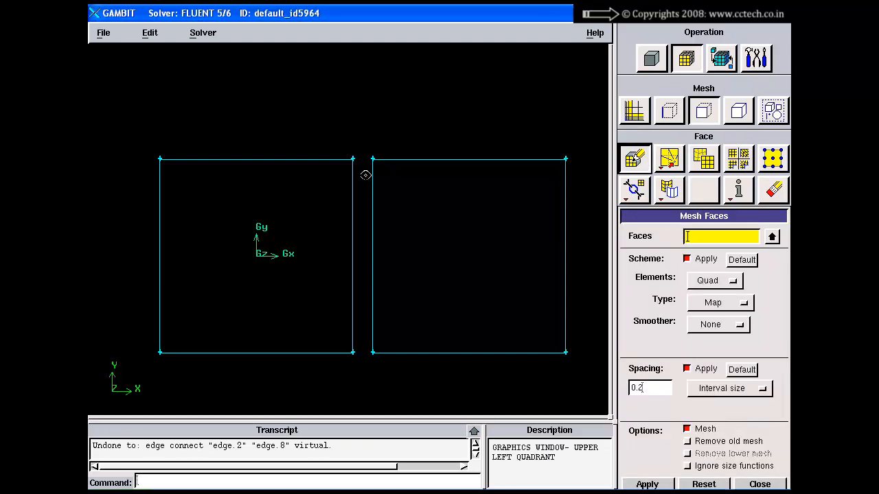
{"action": "left_click_drag", "start_coordinate": [718, 219], "coordinate": [669, 146]}
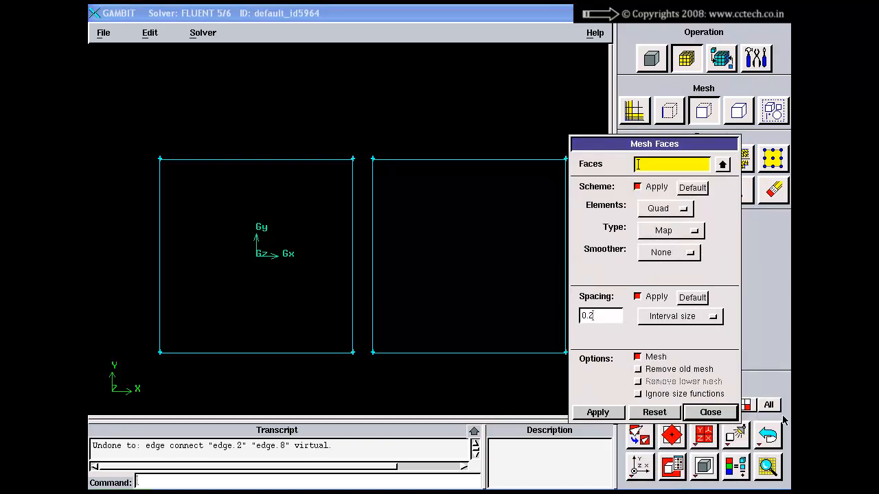
{"action": "left_click", "coordinate": [763, 447]}
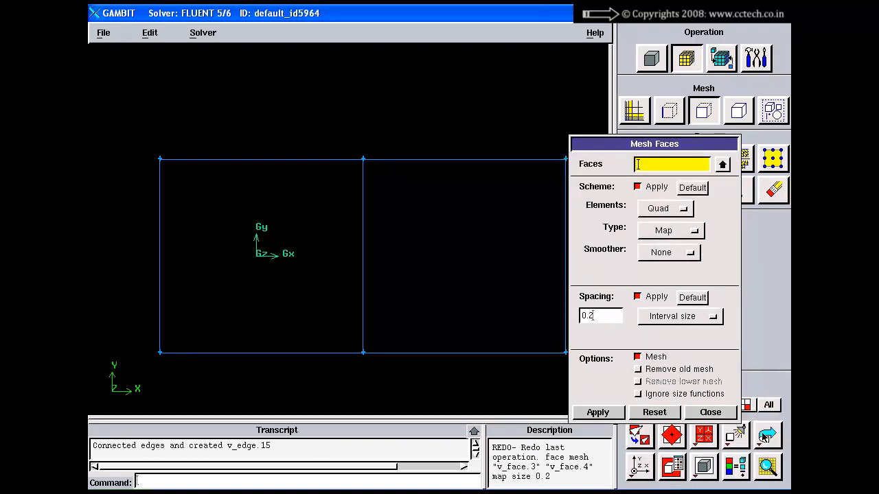
- Mesh both virtual faces with a coarser Quad Map mesh and fit the model in the window
{"action": "left_click", "coordinate": [289, 156], "text": "shift"}
{"action": "left_click", "coordinate": [376, 158], "text": "shift"}
{"action": "left_click", "coordinate": [660, 319]}
{"action": "left_click", "coordinate": [664, 314]}
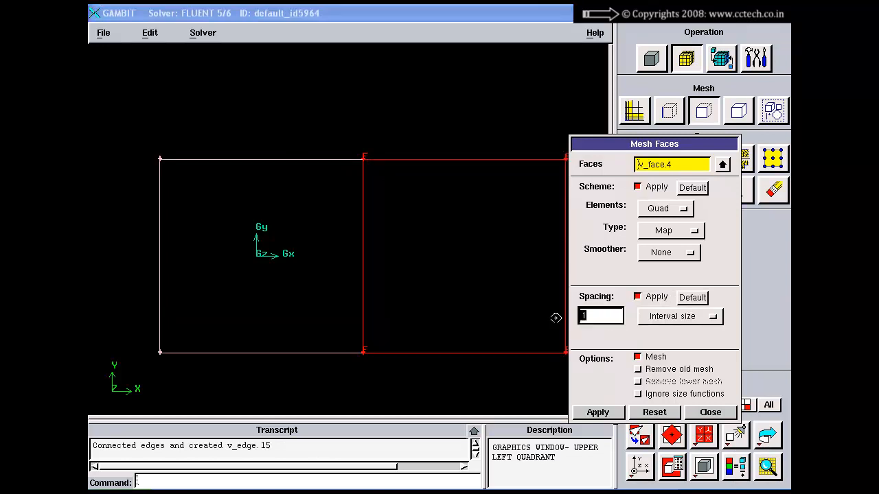
{"action": "left_click", "coordinate": [615, 413]}
{"action": "left_click", "coordinate": [710, 412]}
{"action": "left_click", "coordinate": [638, 434]}
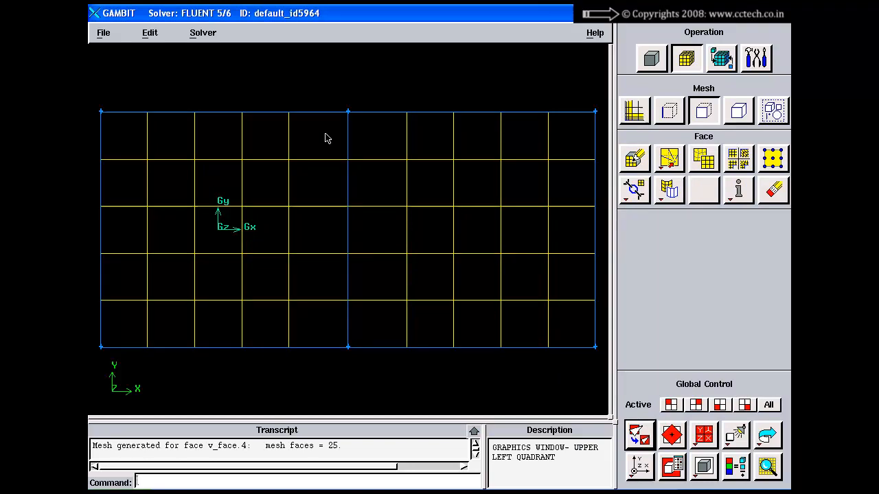
- Examine the coarse mesh cells beside the shared edge, and undo the mesh and the edge connection
{"action": "right_click_drag", "start_coordinate": [324, 141], "coordinate": [339, 224]}
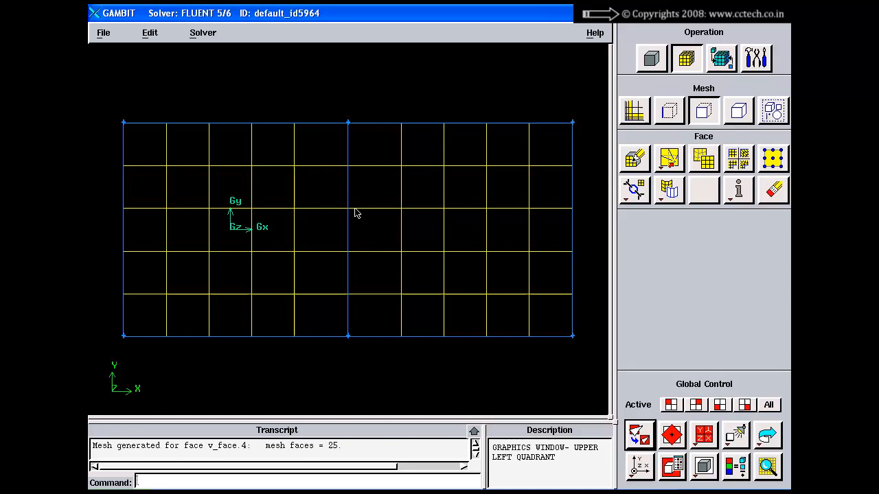
{"action": "right_click_drag", "start_coordinate": [354, 265], "coordinate": [349, 234]}
{"action": "right_click_drag", "start_coordinate": [363, 137], "coordinate": [363, 181]}
{"action": "right_click_drag", "start_coordinate": [384, 269], "coordinate": [380, 238]}
{"action": "middle_click_drag", "start_coordinate": [381, 239], "coordinate": [378, 255]}
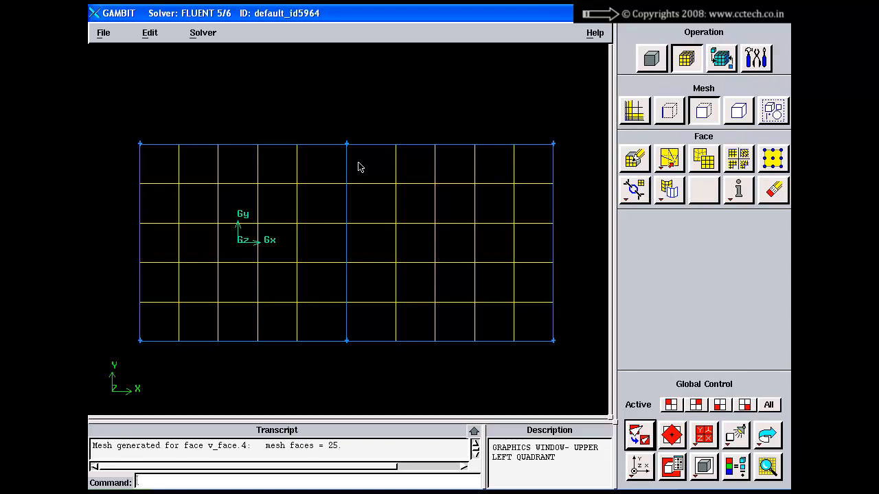
{"action": "right_click_drag", "start_coordinate": [380, 217], "coordinate": [377, 240]}
{"action": "right_click", "coordinate": [767, 440]}
{"action": "left_click", "coordinate": [765, 453]}
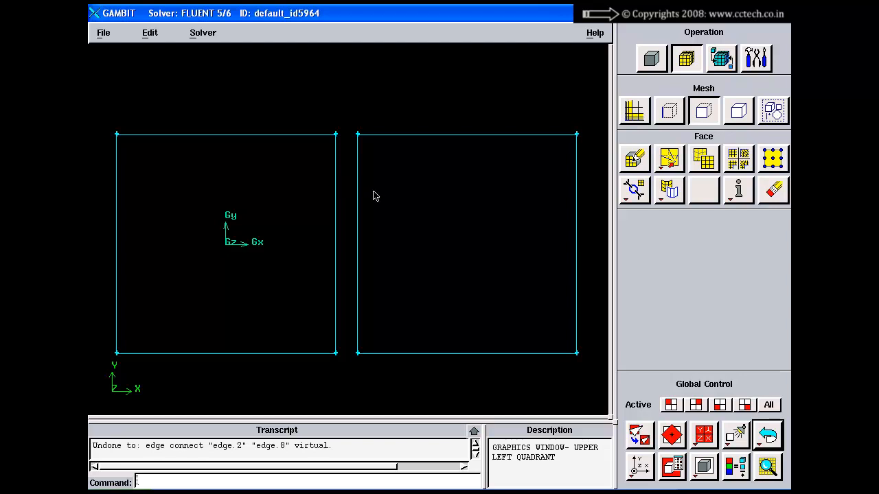
- Create two real straight edges across the gap, joining the facing upper corners and the facing lower corners of the two faces
{"action": "left_click", "coordinate": [651, 58]}
{"action": "left_click", "coordinate": [634, 157]}
{"action": "left_click", "coordinate": [335, 134], "text": "shift"}
{"action": "left_click", "coordinate": [357, 134], "text": "shift"}
{"action": "right_click", "coordinate": [356, 130], "text": "shift"}
{"action": "left_click", "coordinate": [336, 354], "text": "shift"}
{"action": "left_click", "coordinate": [357, 353], "text": "shift"}
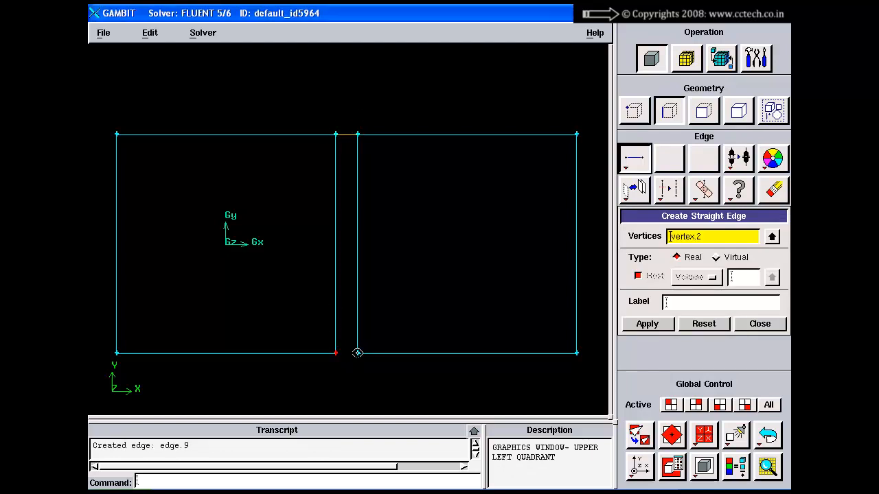
{"action": "right_click", "coordinate": [390, 310], "text": "shift"}
- Create a real face from the wireframe of the two bridging edges and the two facing edges
{"action": "left_click", "coordinate": [702, 111]}
{"action": "left_click", "coordinate": [633, 158]}
{"action": "left_click", "coordinate": [357, 151], "text": "shift"}
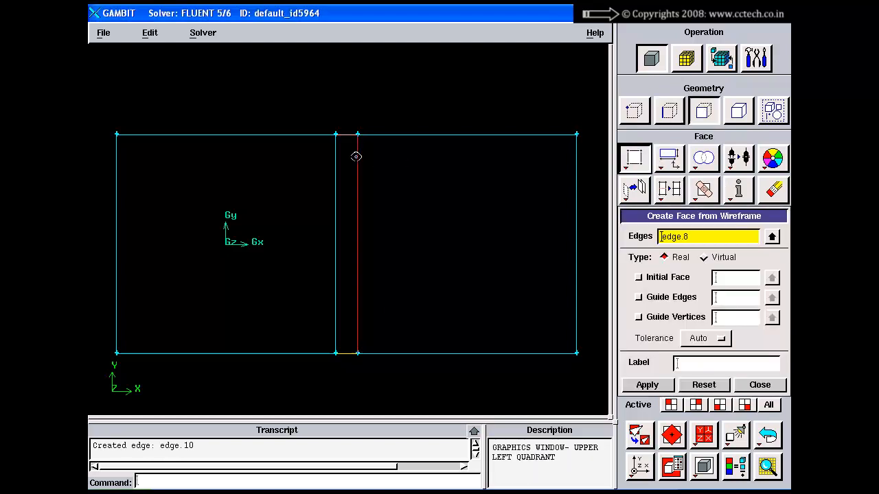
{"action": "left_click", "coordinate": [349, 350], "text": "shift"}
{"action": "left_click", "coordinate": [333, 303], "text": "shift"}
{"action": "middle_click", "coordinate": [366, 266], "text": "shift"}
{"action": "left_click", "coordinate": [759, 385]}
- Mesh all three faces with Quad elements of Map type at an interval size of 0.2
{"action": "left_click", "coordinate": [686, 59]}
{"action": "left_click", "coordinate": [634, 158]}
{"action": "left_click_drag", "start_coordinate": [103, 101], "coordinate": [595, 394], "text": "shift"}
{"action": "left_click", "coordinate": [729, 388]}
{"action": "left_click", "coordinate": [716, 386]}
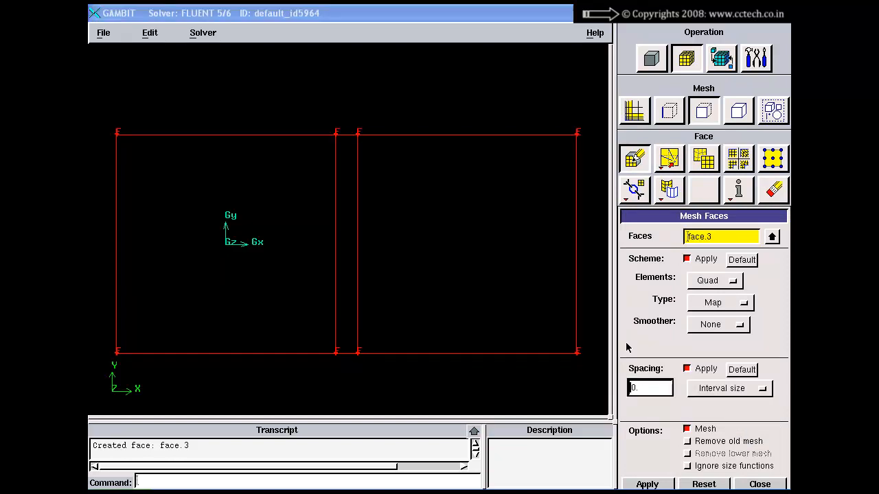
{"action": "right_click", "coordinate": [478, 222], "text": "shift"}
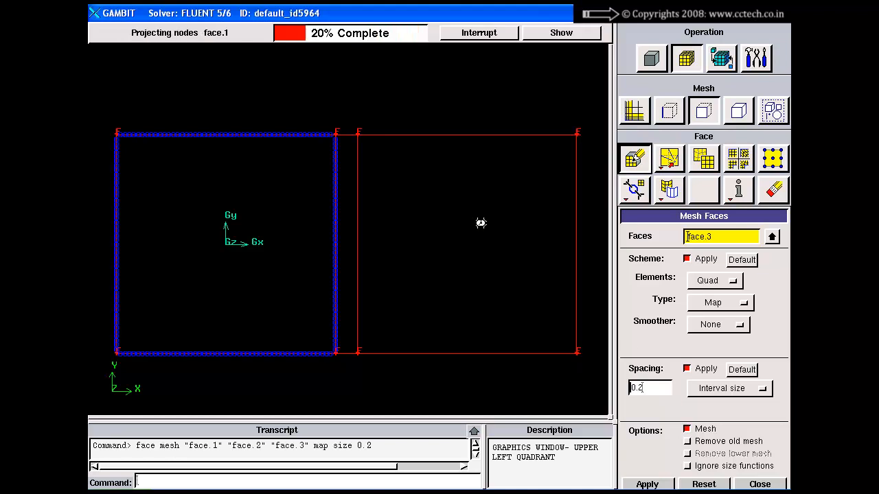
{"action": "right_click_drag", "start_coordinate": [382, 115], "coordinate": [359, 202]}
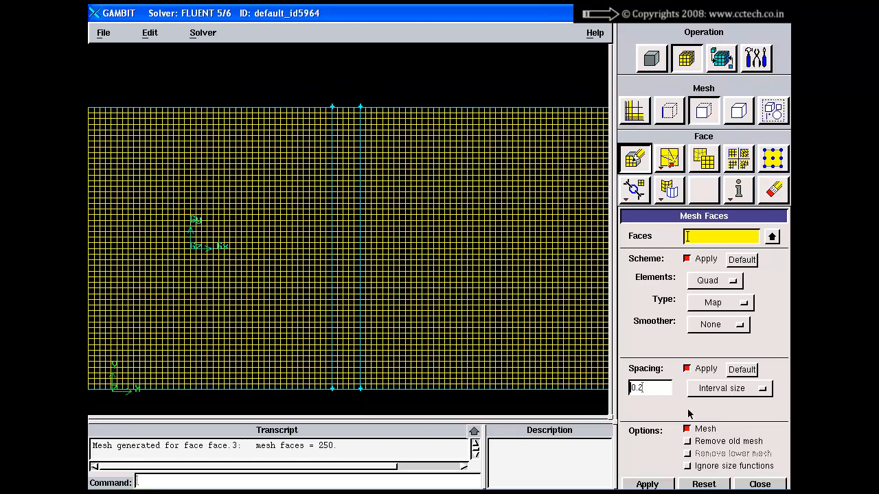
- Undo the face mesh, the bridging face and both bridging edges
{"action": "left_click", "coordinate": [682, 216]}
{"action": "left_click", "coordinate": [731, 427]}
{"action": "left_click", "coordinate": [766, 434]}
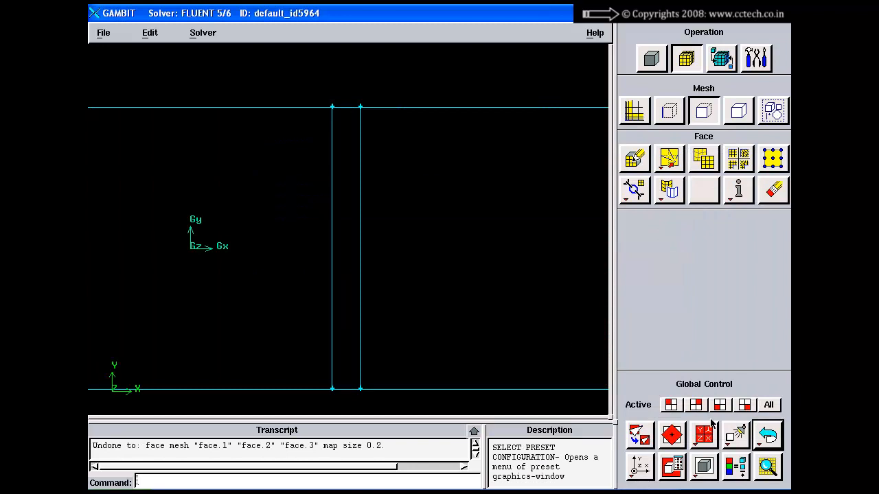
{"action": "left_click", "coordinate": [767, 435]}
{"action": "left_click", "coordinate": [768, 435]}
{"action": "left_click", "coordinate": [767, 435]}
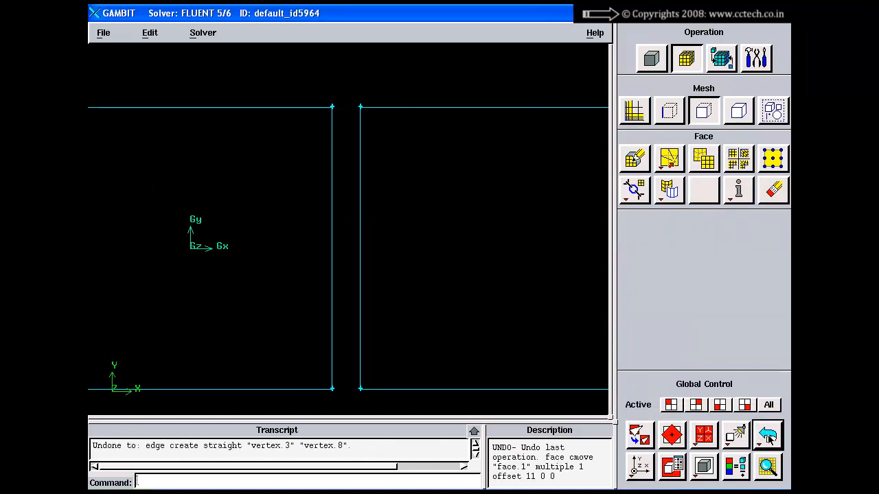
{"action": "left_click", "coordinate": [637, 435]}
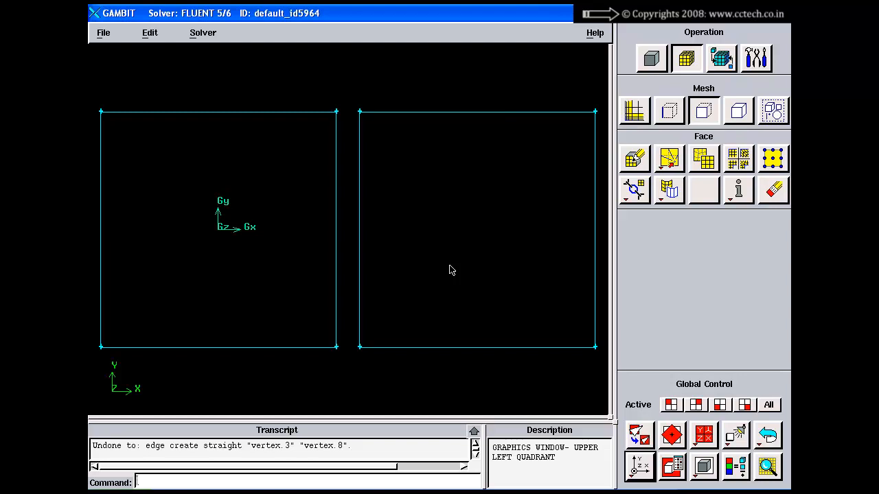
- Switch to the PowerPoint presentation and read the description of interpolant entities on the Virtual Entity Categories slide
{"action": "key", "text": "alt+Tab"}
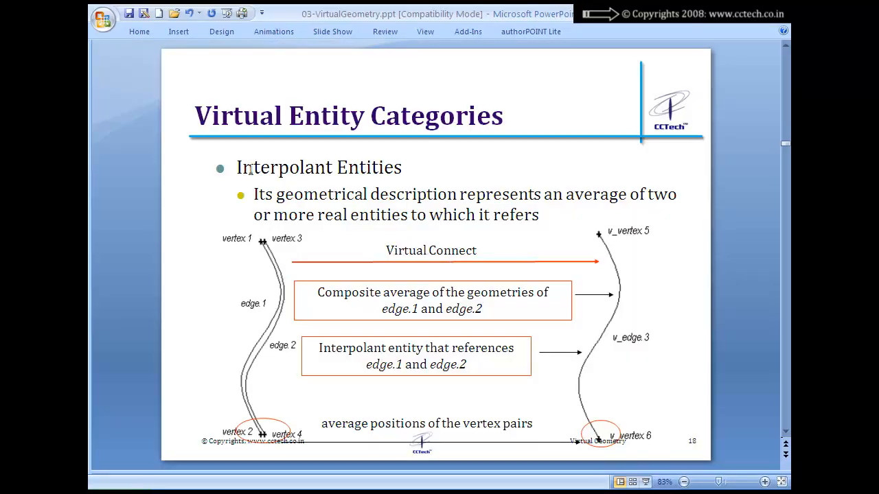
{"action": "left_click_drag", "start_coordinate": [236, 168], "coordinate": [414, 167]}
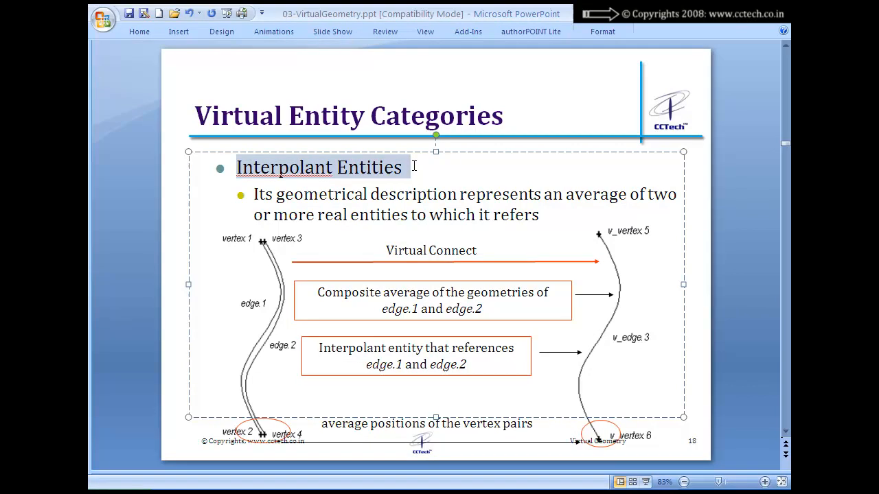
{"action": "left_click", "coordinate": [182, 189]}
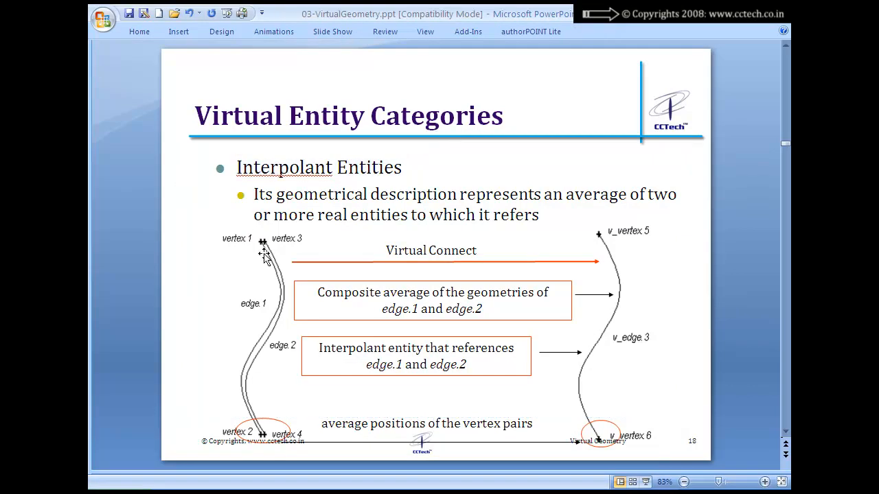
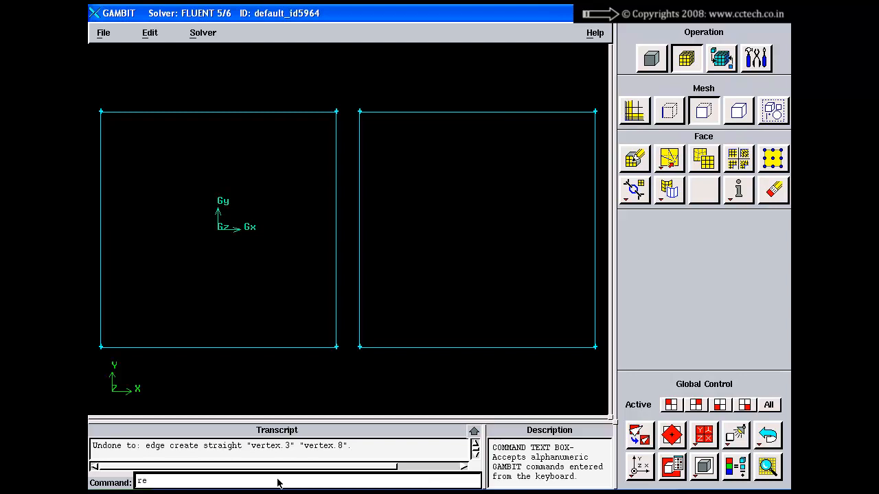
- Reset the GAMBIT model to clear all geometry, and display an XY-plane grid from -10 to 10 with an increment of 1
{"action": "key", "text": "Return"}
{"action": "left_click", "coordinate": [640, 446]}
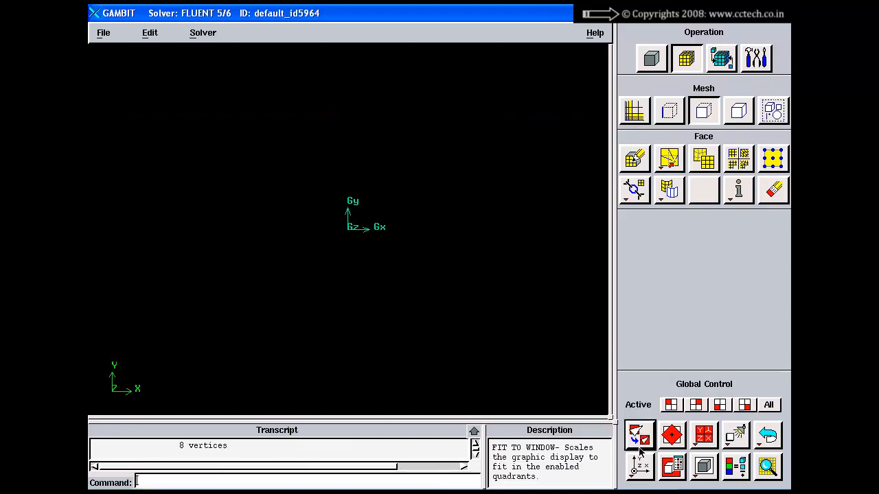
{"action": "left_click", "coordinate": [760, 62]}
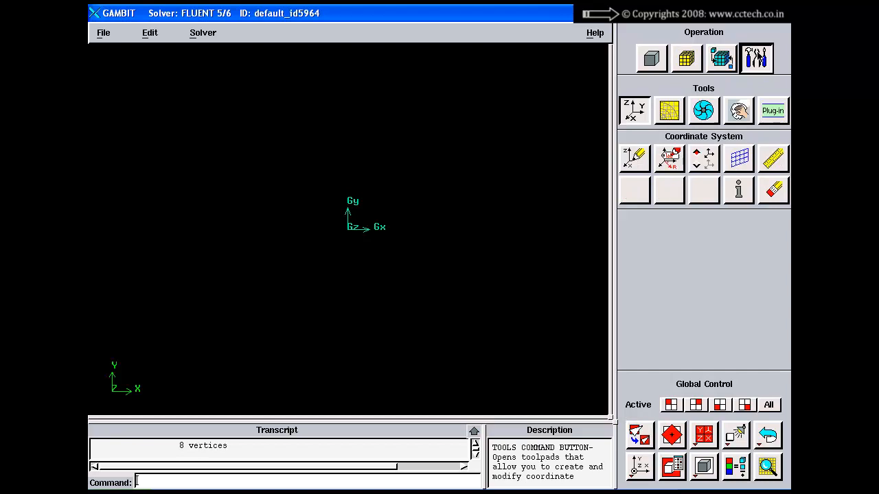
{"action": "left_click", "coordinate": [727, 158]}
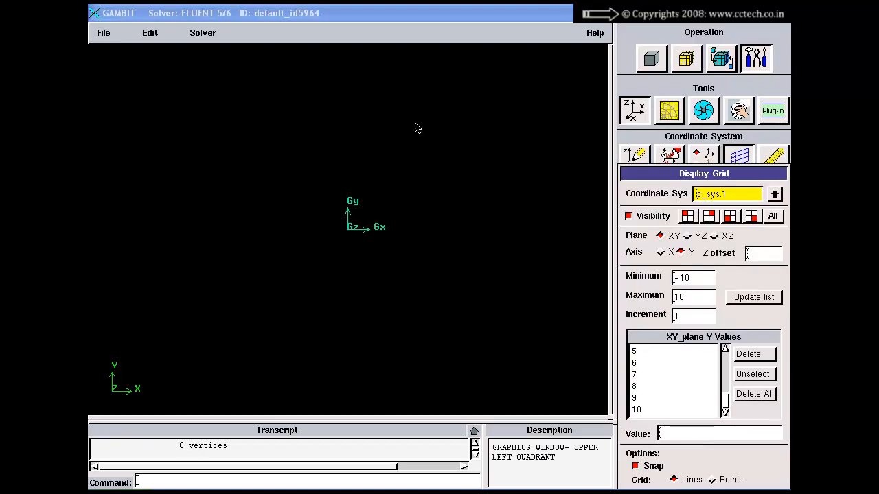
{"action": "right_click_drag", "start_coordinate": [469, 287], "coordinate": [454, 186]}
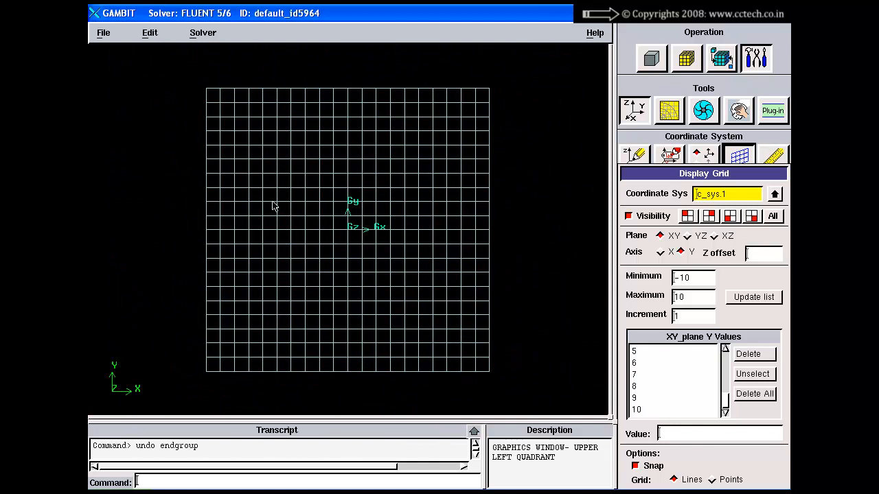
- Place six vertices on grid points in a zigzag alternating between y = 2 and y = 4, from x = -6 to x = 4
{"action": "right_click", "coordinate": [260, 205], "text": "ctrl"}
{"action": "left_click_drag", "start_coordinate": [684, 178], "coordinate": [645, 95]}
{"action": "left_click", "coordinate": [768, 436]}
{"action": "right_click", "coordinate": [341, 172], "text": "ctrl"}
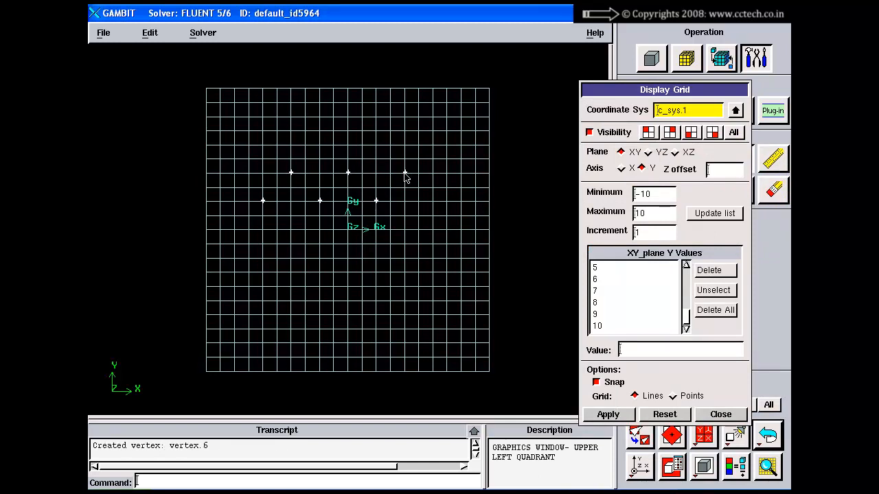
- Turn off the grid's visibility and apply the change
{"action": "left_click", "coordinate": [589, 132]}
{"action": "left_click", "coordinate": [607, 414]}
{"action": "left_click", "coordinate": [720, 414]}
- Create a NURBS edge through the six zigzag vertices in order, using the Interpolate method
{"action": "left_click", "coordinate": [651, 60]}
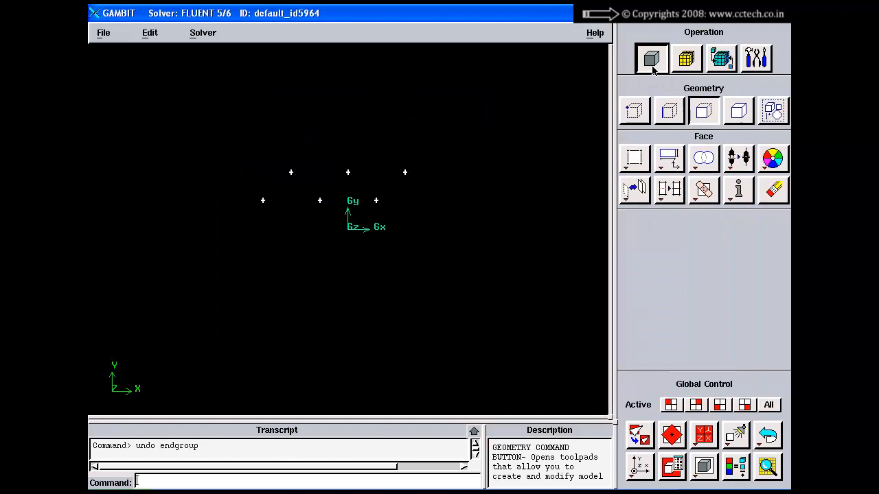
{"action": "left_click", "coordinate": [669, 110]}
{"action": "left_click", "coordinate": [633, 158]}
{"action": "right_click", "coordinate": [633, 168]}
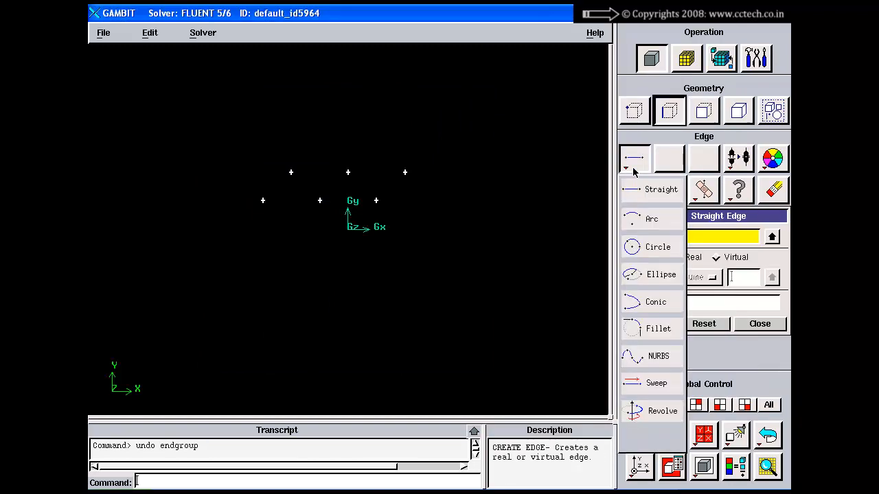
{"action": "right_click", "coordinate": [635, 171]}
{"action": "left_click", "coordinate": [635, 362]}
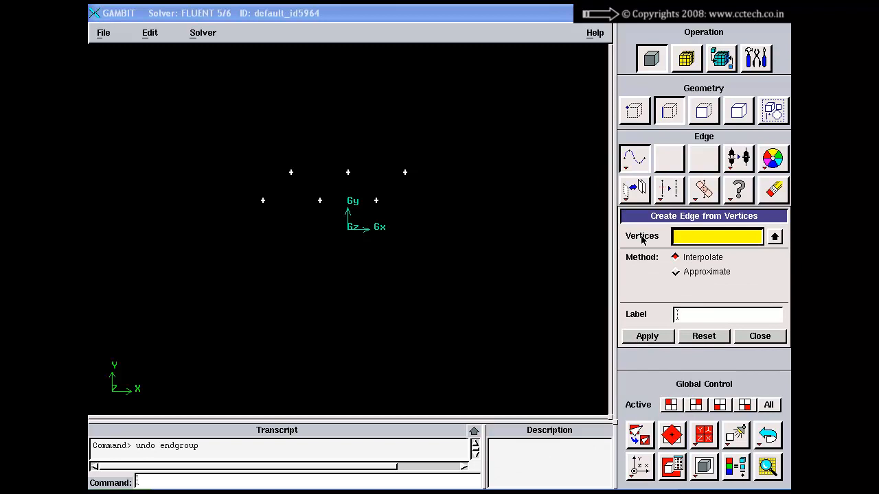
{"action": "left_click", "coordinate": [262, 200], "text": "shift"}
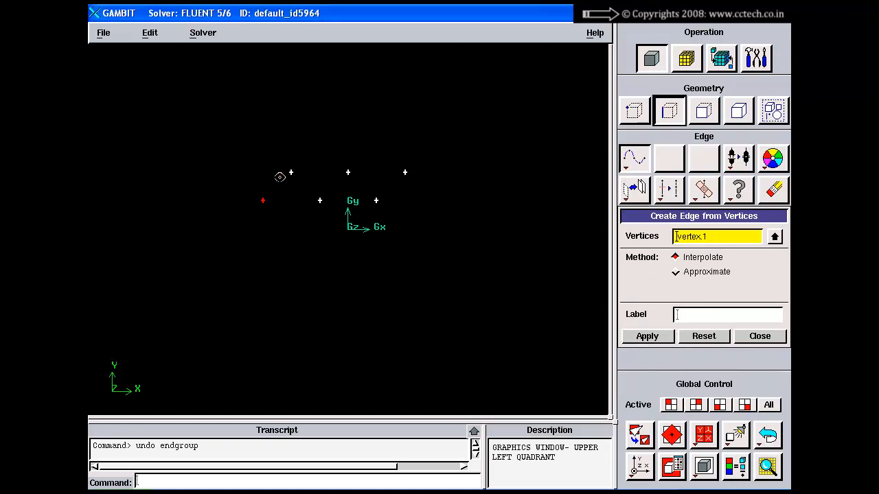
{"action": "left_click", "coordinate": [317, 200], "text": "shift"}
{"action": "left_click", "coordinate": [348, 170], "text": "shift"}
{"action": "left_click", "coordinate": [376, 200], "text": "shift"}
{"action": "left_click", "coordinate": [405, 171], "text": "shift"}
{"action": "middle_click", "coordinate": [442, 132]}
{"action": "left_click", "coordinate": [782, 337]}
- Sweep the wavy edge into a face along a positive Z vector with a magnitude of 10, using the Rigid type
{"action": "left_click_drag", "start_coordinate": [465, 222], "coordinate": [392, 270]}
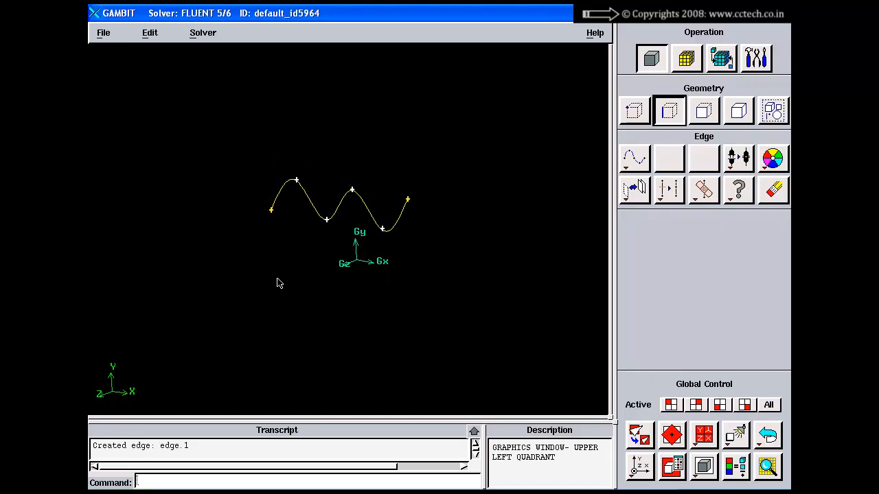
{"action": "left_click", "coordinate": [703, 110]}
{"action": "right_click", "coordinate": [633, 159]}
{"action": "left_click", "coordinate": [634, 408]}
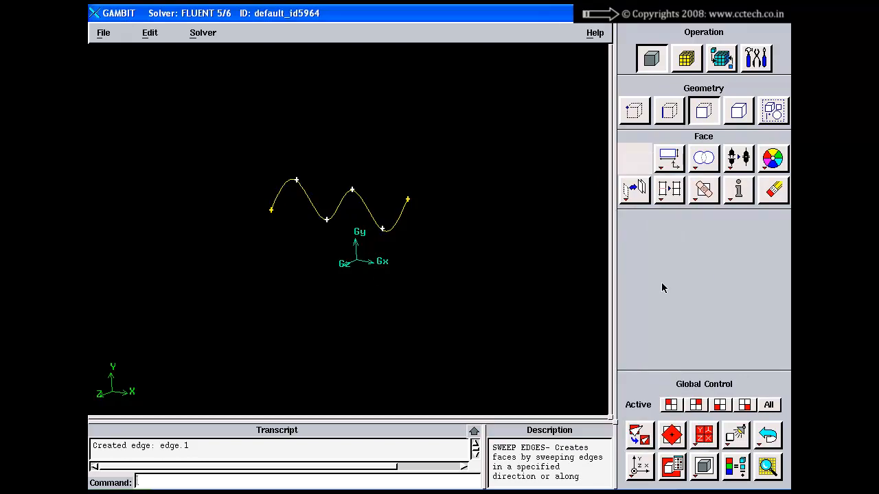
{"action": "left_click", "coordinate": [360, 199], "text": "shift"}
{"action": "left_click", "coordinate": [714, 265]}
{"action": "left_click", "coordinate": [643, 278]}
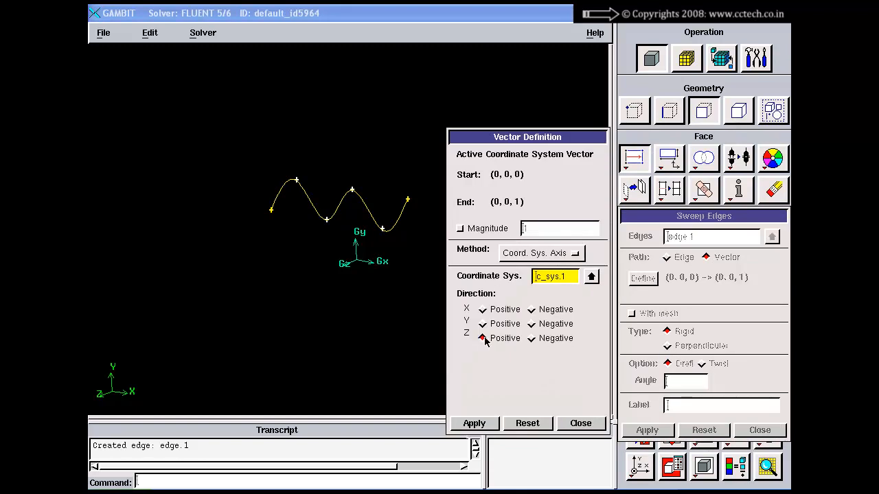
{"action": "left_click", "coordinate": [460, 228]}
{"action": "left_click", "coordinate": [534, 230]}
{"action": "type", "text": "0"}
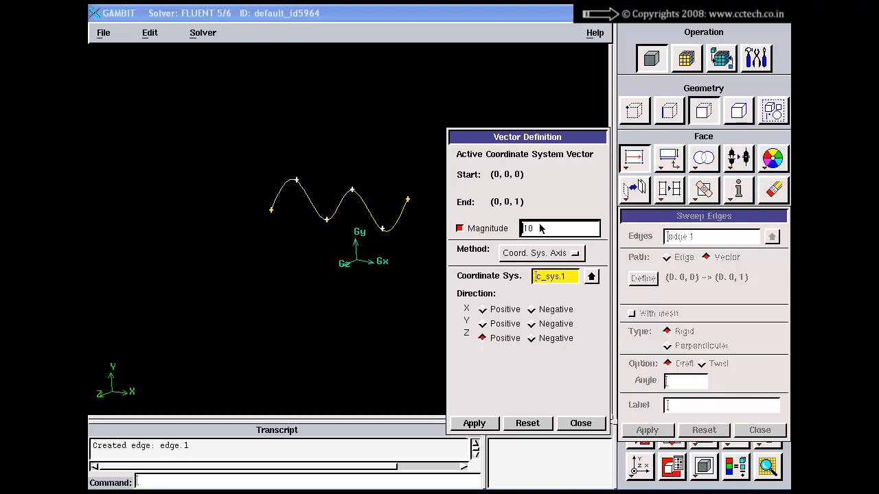
{"action": "left_click", "coordinate": [486, 422]}
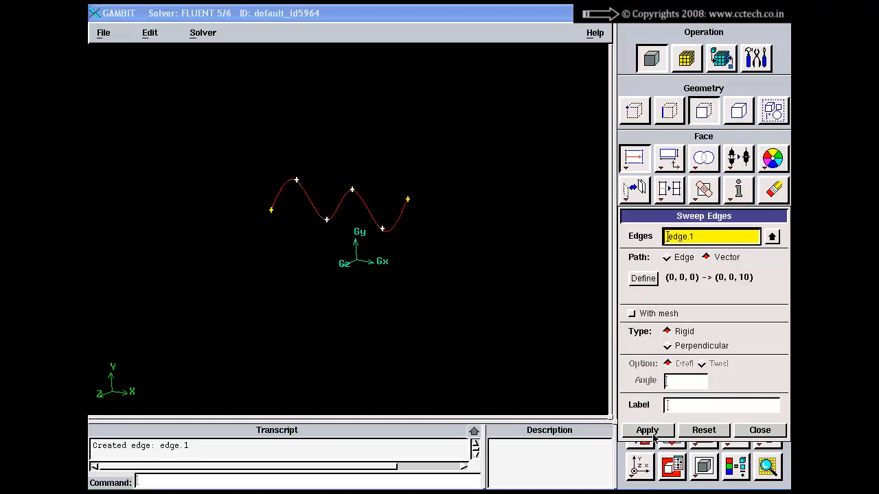
{"action": "left_click", "coordinate": [652, 434]}
{"action": "left_click", "coordinate": [760, 433]}
- Display the swept wavy face with shaded rendering
{"action": "left_click", "coordinate": [704, 467]}
{"action": "left_click_drag", "start_coordinate": [511, 200], "coordinate": [477, 247]}
{"action": "right_click", "coordinate": [702, 461]}
{"action": "left_click", "coordinate": [722, 441]}
{"action": "middle_click_drag", "start_coordinate": [484, 288], "coordinate": [540, 299]}
{"action": "right_click_drag", "start_coordinate": [499, 267], "coordinate": [510, 286]}
{"action": "left_click", "coordinate": [643, 112]}
{"action": "right_click", "coordinate": [704, 467]}
{"action": "left_click", "coordinate": [715, 474]}
- Choose to create real vertices on a face
{"action": "right_click", "coordinate": [633, 160]}
{"action": "left_click", "coordinate": [645, 186]}
{"action": "right_click", "coordinate": [636, 162]}
{"action": "left_click", "coordinate": [652, 244]}
{"action": "mouse_move", "coordinate": [274, 286]}
{"action": "left_mouse_down", "text": "shift"}
{"action": "mouse_move", "coordinate": [290, 274]}
{"action": "mouse_move", "coordinate": [306, 229]}
{"action": "mouse_move", "coordinate": [312, 236]}
{"action": "mouse_move", "coordinate": [302, 237]}
{"action": "left_mouse_up", "text": "shift"}
{"action": "middle_click", "coordinate": [294, 149], "text": "shift"}
{"action": "mouse_move", "coordinate": [294, 153]}
{"action": "left_mouse_down"}
{"action": "mouse_move", "coordinate": [345, 161]}
{"action": "mouse_move", "coordinate": [330, 173]}
{"action": "mouse_move", "coordinate": [293, 171]}
{"action": "mouse_move", "coordinate": [245, 232]}
{"action": "left_mouse_up"}
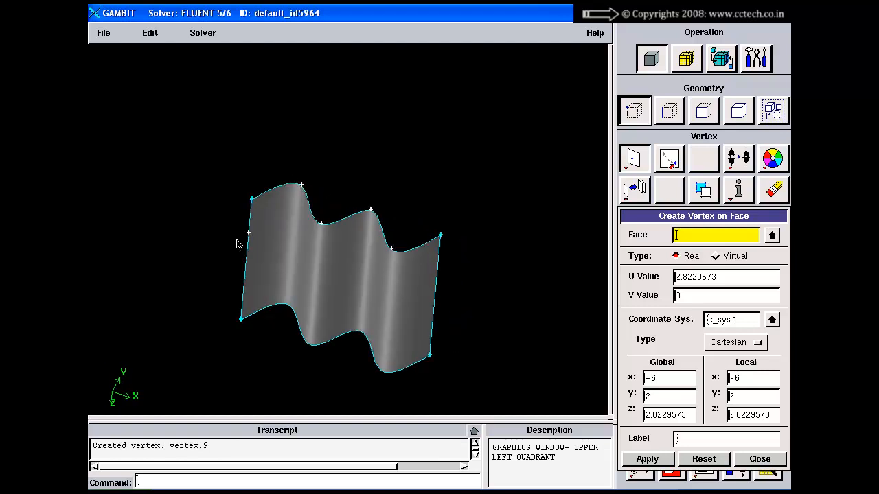
{"action": "left_click_drag", "start_coordinate": [691, 227], "coordinate": [657, 165]}
{"action": "left_click", "coordinate": [767, 435]}
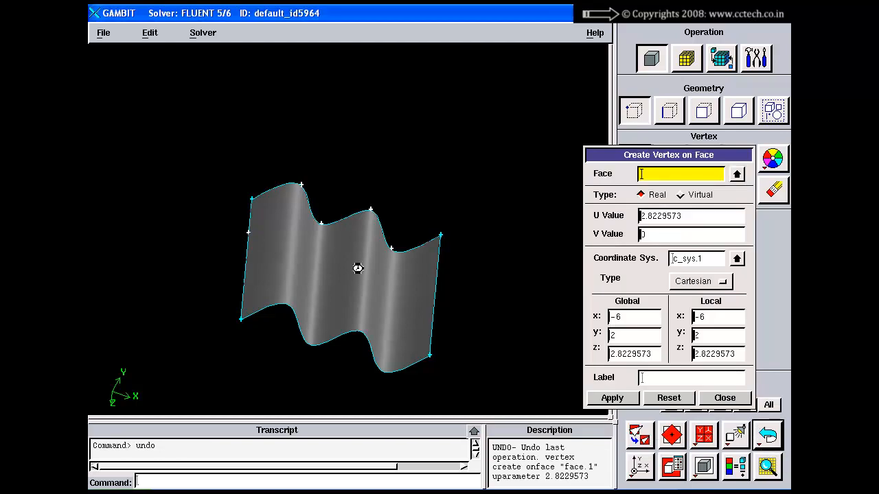
- Create two real vertices on the wavy face, at about (-4.59, 3.92, 4.99) and (0.32, 3.90, 5.45)
{"action": "left_click", "coordinate": [281, 300], "text": "shift"}
{"action": "left_click_drag", "start_coordinate": [281, 301], "coordinate": [289, 233], "text": "shift"}
{"action": "middle_click", "coordinate": [371, 167], "text": "shift"}
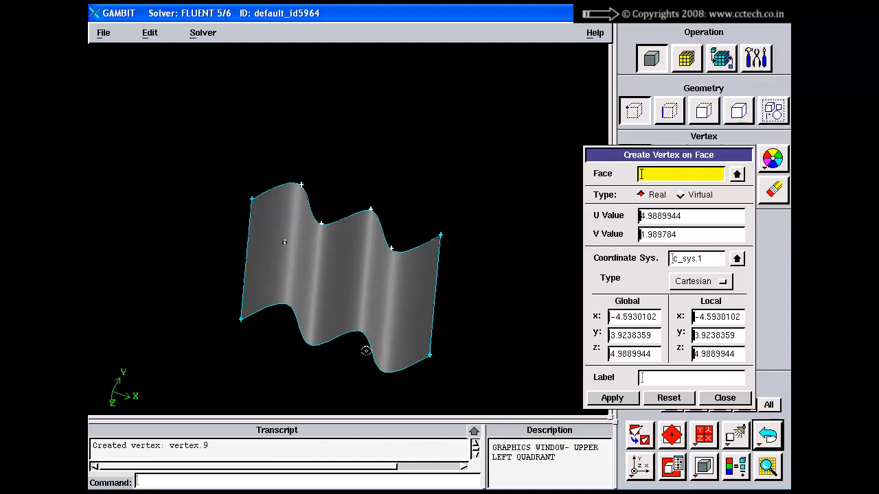
{"action": "left_click_drag", "start_coordinate": [370, 352], "coordinate": [370, 279], "text": "shift"}
{"action": "middle_click", "coordinate": [415, 183], "text": "shift"}
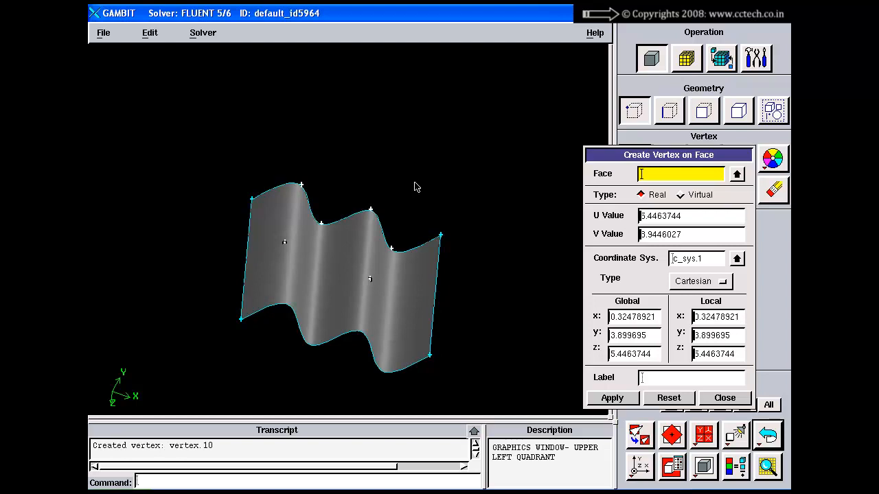
{"action": "left_click", "coordinate": [724, 398]}
- Display the wavy face as wireframe, viewed at an angle that separates the two new vertices from its edges
{"action": "left_click", "coordinate": [639, 436]}
{"action": "left_click", "coordinate": [635, 471]}
{"action": "mouse_move", "coordinate": [520, 319]}
{"action": "left_mouse_down"}
{"action": "mouse_move", "coordinate": [491, 353]}
{"action": "mouse_move", "coordinate": [456, 339]}
{"action": "left_mouse_up"}
{"action": "right_click", "coordinate": [703, 468]}
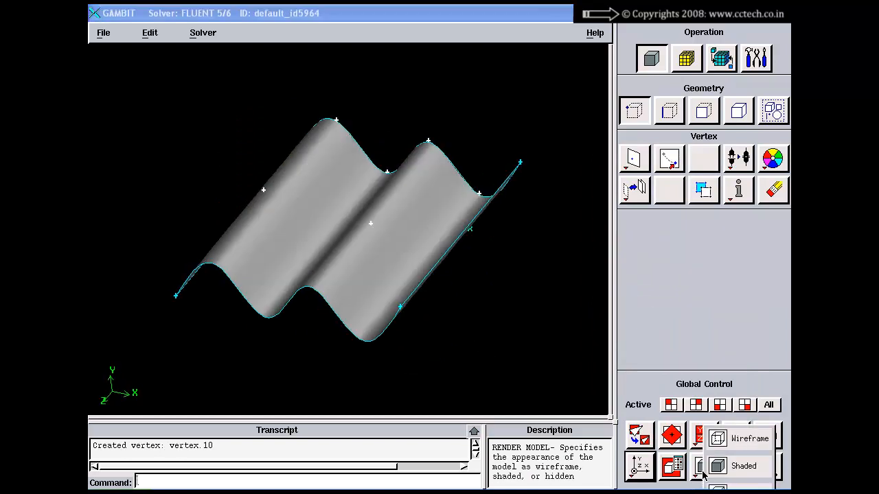
{"action": "left_click", "coordinate": [710, 434]}
{"action": "mouse_move", "coordinate": [427, 226]}
{"action": "left_mouse_down"}
{"action": "mouse_move", "coordinate": [424, 218]}
{"action": "mouse_move", "coordinate": [305, 233]}
{"action": "left_mouse_up"}
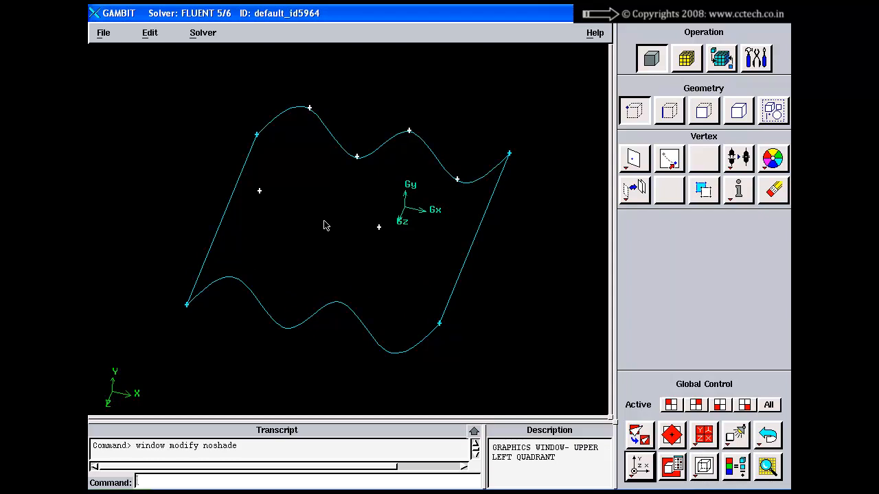
- Choose to create a straight edge of the virtual type, leaving the edge-from-vertices form unused
{"action": "left_click", "coordinate": [670, 110]}
{"action": "left_click", "coordinate": [635, 161]}
{"action": "left_click_drag", "start_coordinate": [657, 224], "coordinate": [592, 197]}
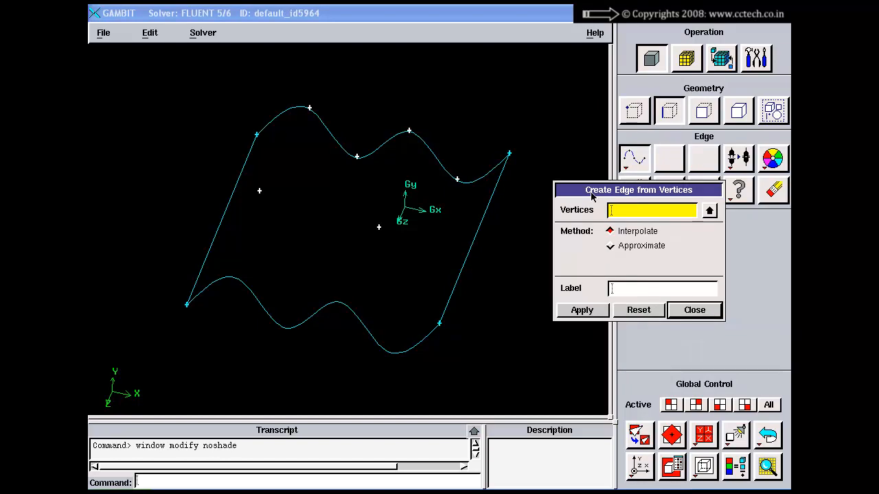
{"action": "left_click", "coordinate": [693, 311]}
{"action": "right_click", "coordinate": [621, 160]}
{"action": "left_click", "coordinate": [652, 189]}
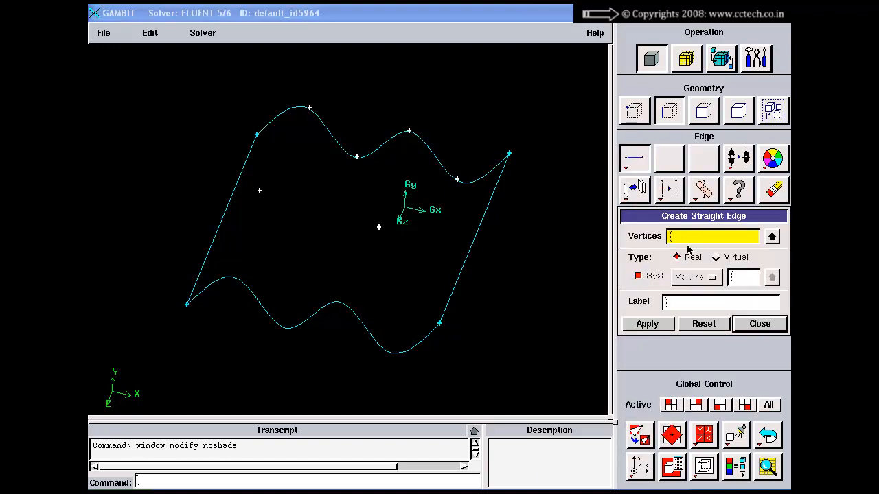
{"action": "left_click_drag", "start_coordinate": [683, 218], "coordinate": [633, 206]}
{"action": "left_click", "coordinate": [668, 245]}
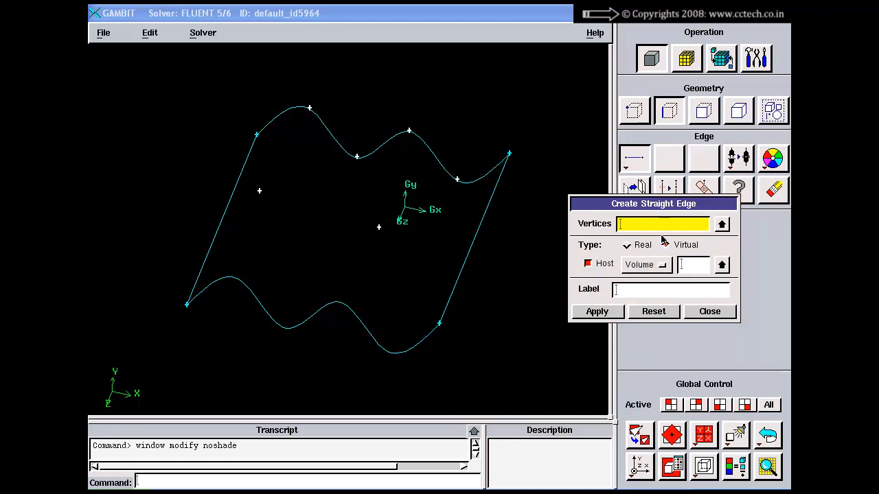
- Create a virtual straight edge between the two vertices inside the wavy face, with that face as its host
{"action": "left_click", "coordinate": [259, 190], "text": "shift"}
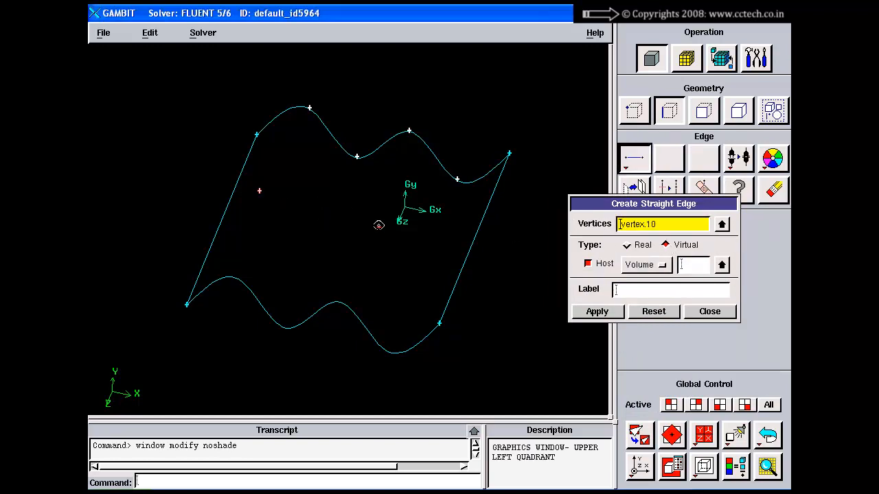
{"action": "left_click", "coordinate": [666, 246]}
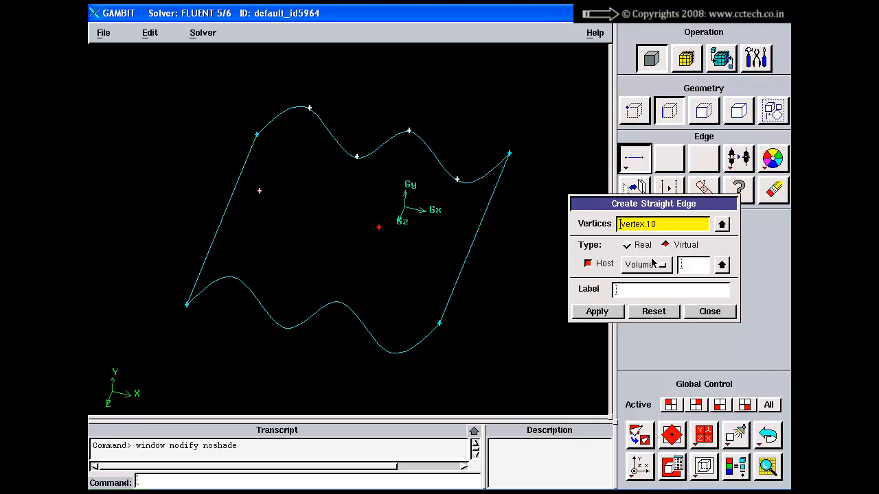
{"action": "left_click", "coordinate": [650, 266]}
{"action": "left_click", "coordinate": [636, 280]}
{"action": "left_click", "coordinate": [685, 270]}
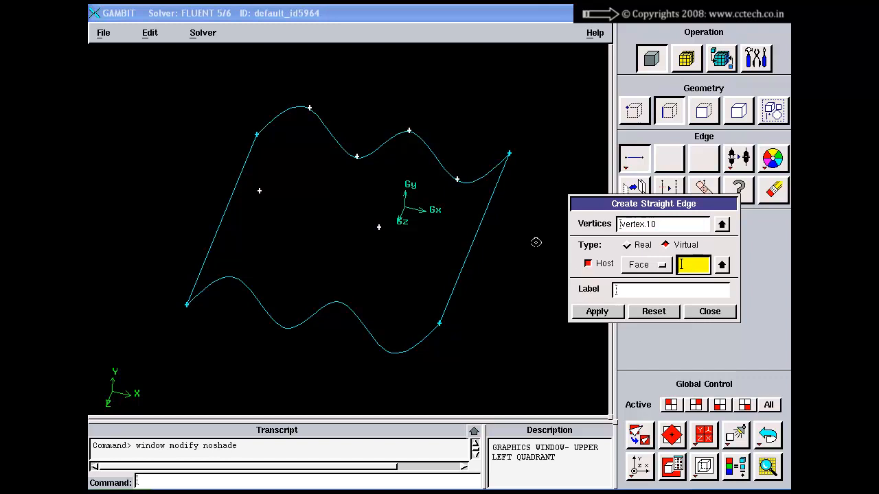
{"action": "left_click", "coordinate": [479, 228], "text": "shift"}
{"action": "left_click", "coordinate": [583, 313]}
{"action": "left_click", "coordinate": [685, 313]}
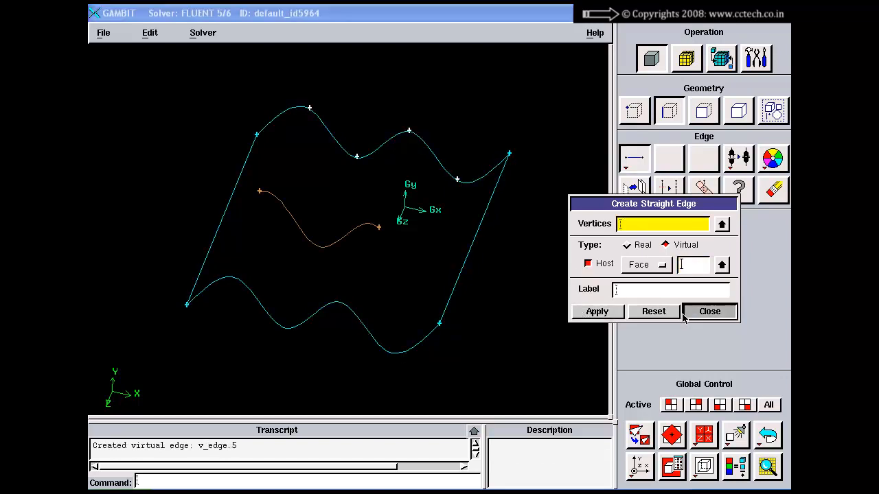
- Inspect the virtual edge and the face host option for straight edges, and undo the edge's creation
{"action": "left_click_drag", "start_coordinate": [447, 238], "coordinate": [439, 220]}
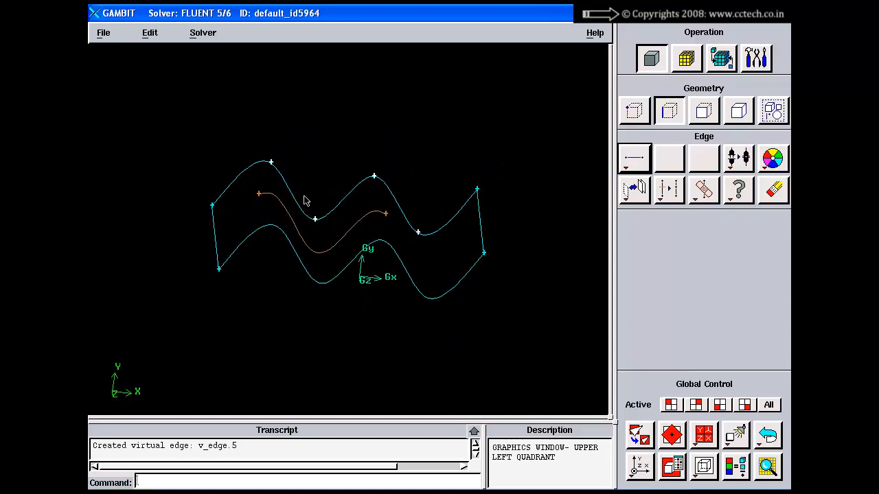
{"action": "left_click_drag", "start_coordinate": [374, 231], "coordinate": [323, 228]}
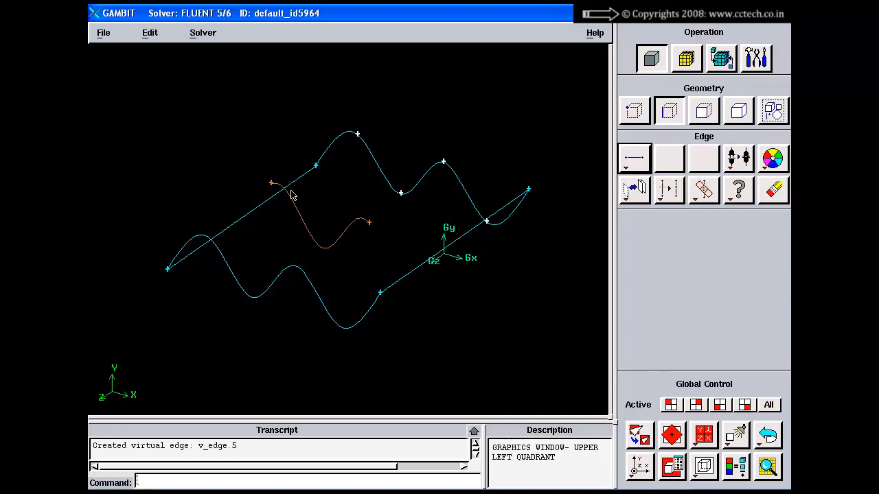
{"action": "mouse_move", "coordinate": [304, 212]}
{"action": "left_mouse_down"}
{"action": "mouse_move", "coordinate": [333, 204]}
{"action": "mouse_move", "coordinate": [296, 198]}
{"action": "mouse_move", "coordinate": [304, 217]}
{"action": "left_mouse_up"}
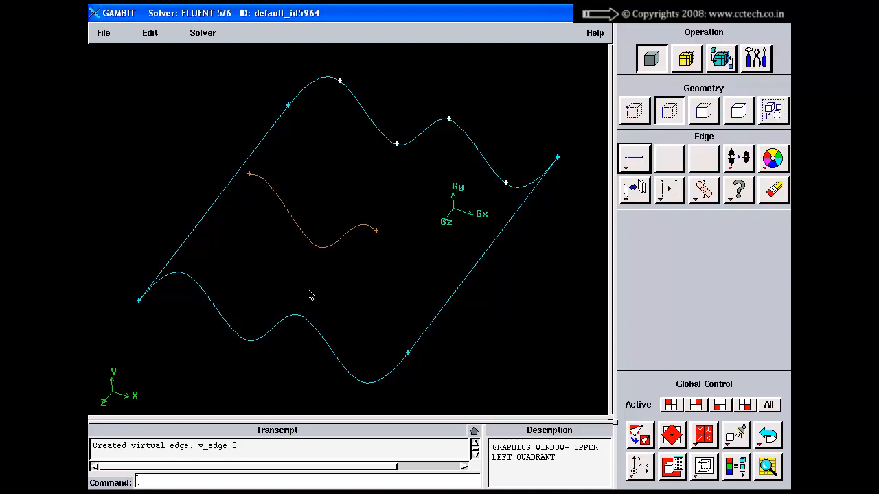
{"action": "left_click", "coordinate": [633, 162]}
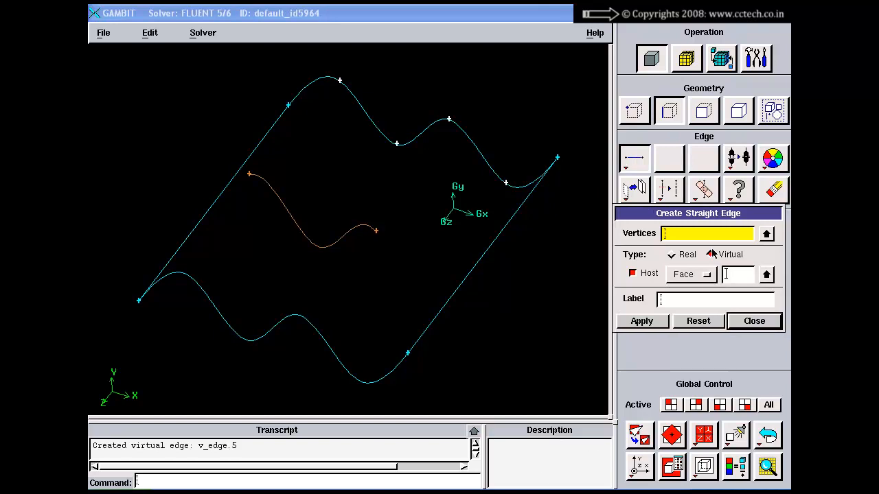
{"action": "left_click", "coordinate": [742, 275]}
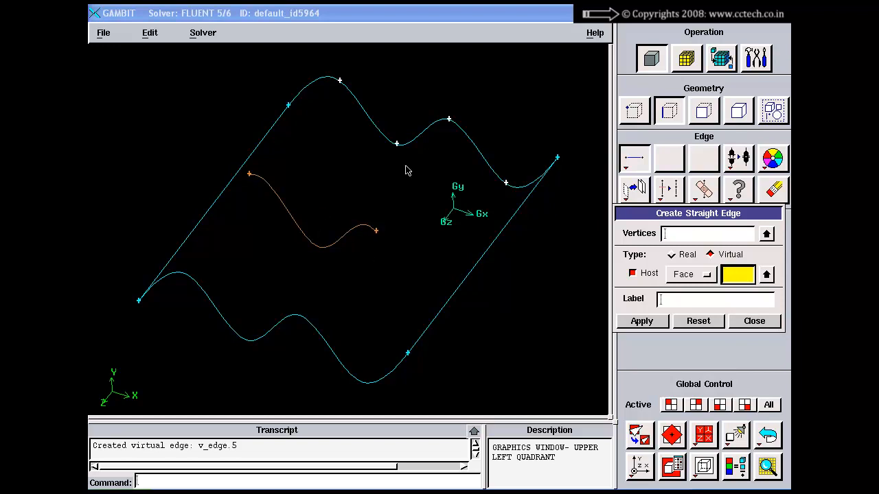
{"action": "left_click", "coordinate": [754, 320]}
{"action": "left_click_drag", "start_coordinate": [356, 214], "coordinate": [367, 227]}
{"action": "left_click", "coordinate": [769, 437]}
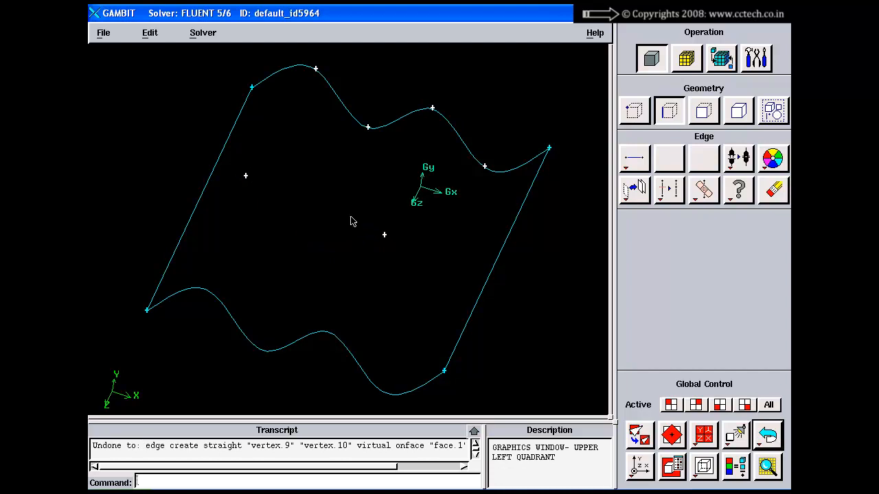
- Project the two interior vertices onto the wavy face's two straight side edges, each onto its nearest edge, without splitting them
{"action": "left_click", "coordinate": [633, 111]}
{"action": "right_click", "coordinate": [633, 160]}
{"action": "left_click", "coordinate": [659, 353]}
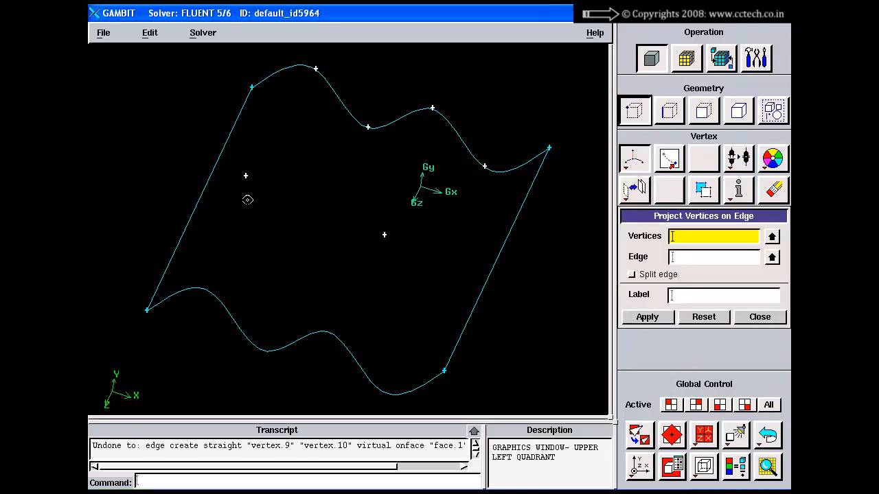
{"action": "left_click", "coordinate": [244, 174], "text": "shift"}
{"action": "middle_click", "coordinate": [248, 146], "text": "shift"}
{"action": "left_click", "coordinate": [211, 159], "text": "shift"}
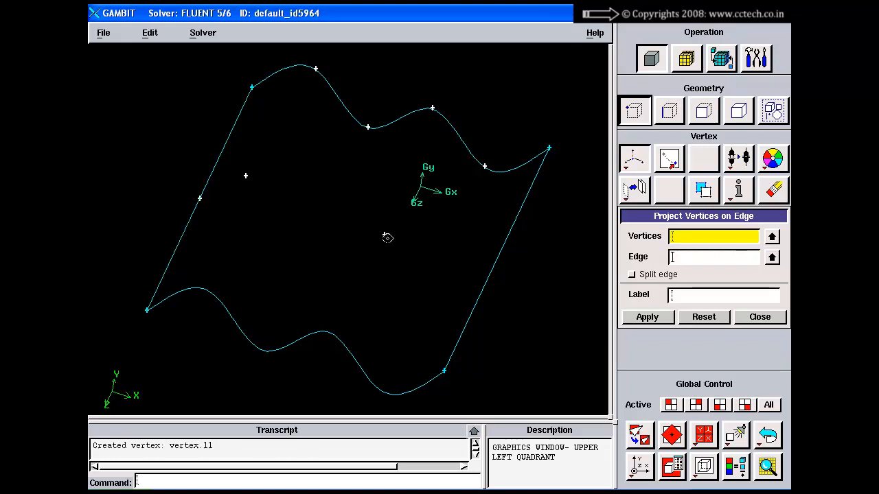
{"action": "left_click", "coordinate": [384, 235], "text": "shift"}
{"action": "middle_click", "coordinate": [404, 224], "text": "shift"}
{"action": "left_click", "coordinate": [491, 259], "text": "shift"}
{"action": "middle_click", "coordinate": [514, 249], "text": "shift"}
{"action": "left_click", "coordinate": [759, 316]}
- Delete the two original vertices inside the wavy face, keeping their projections on the side edges
{"action": "left_click", "coordinate": [773, 190]}
{"action": "left_click", "coordinate": [361, 219], "text": "shift"}
{"action": "left_click_drag", "start_coordinate": [233, 160], "coordinate": [264, 197], "text": "shift"}
{"action": "middle_click", "coordinate": [291, 176], "text": "shift"}
{"action": "left_click", "coordinate": [783, 265]}
- Create a virtual straight edge hosted on the wavy face, connecting the two projected vertices on its side edges
{"action": "left_click", "coordinate": [669, 111]}
{"action": "left_click", "coordinate": [637, 162]}
{"action": "left_click", "coordinate": [690, 237]}
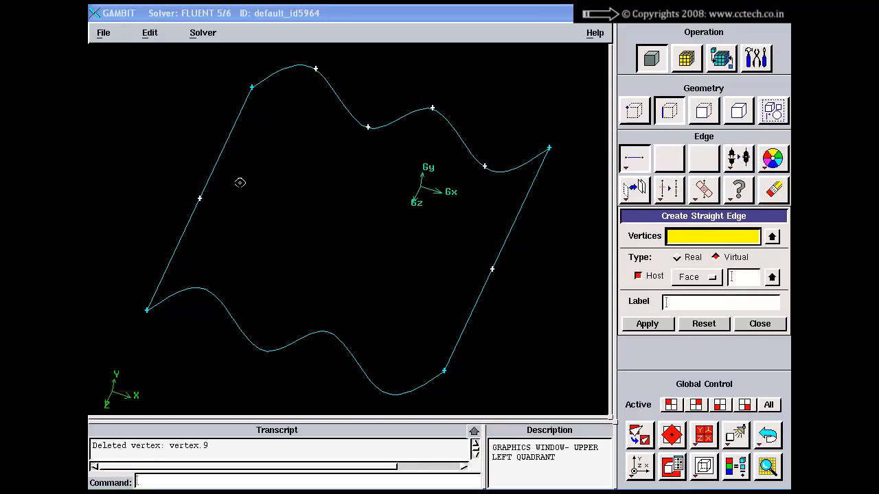
{"action": "left_click", "coordinate": [200, 196], "text": "shift"}
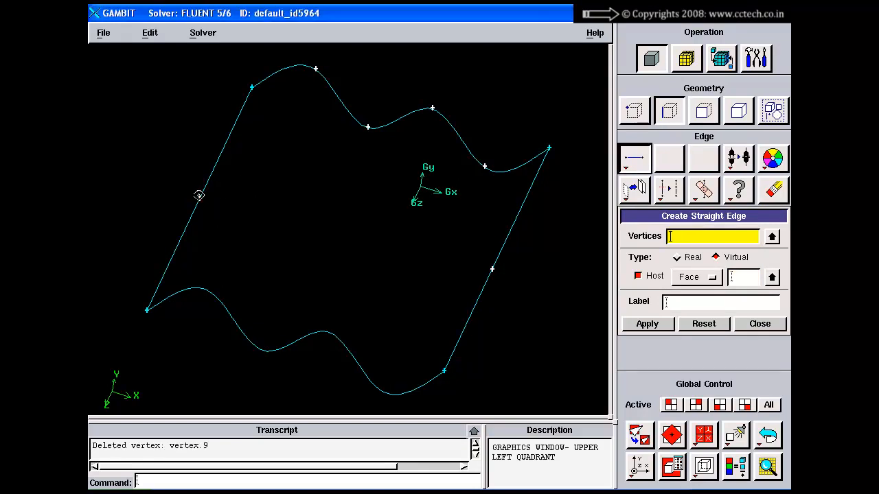
{"action": "left_click", "coordinate": [733, 277]}
{"action": "left_click", "coordinate": [513, 164], "text": "shift"}
{"action": "middle_click", "coordinate": [504, 114], "text": "shift"}
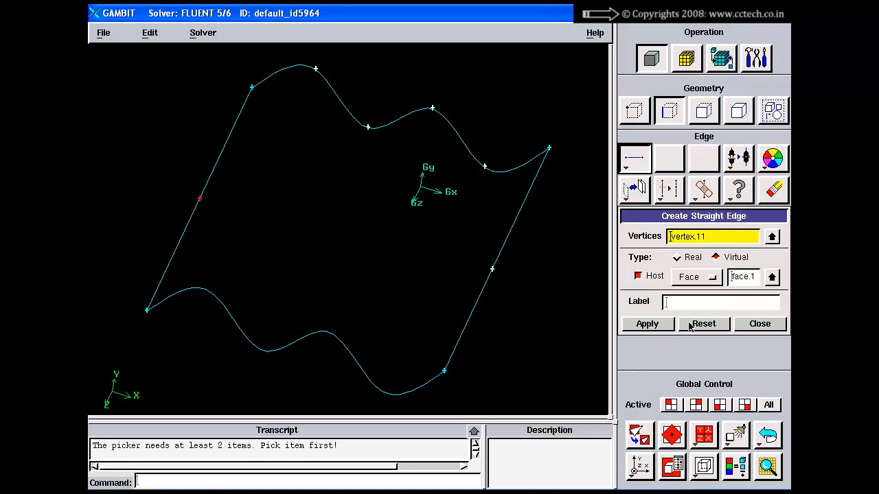
{"action": "left_click", "coordinate": [648, 324]}
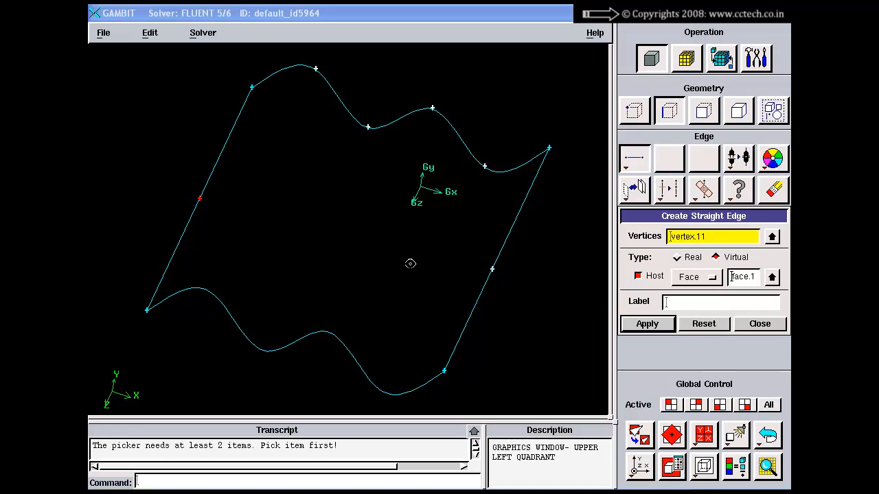
{"action": "left_click", "coordinate": [492, 268], "text": "shift"}
{"action": "left_click", "coordinate": [641, 327]}
{"action": "left_click", "coordinate": [745, 326]}
{"action": "left_click", "coordinate": [638, 434]}
{"action": "left_click_drag", "start_coordinate": [509, 289], "coordinate": [368, 254]}
{"action": "left_click_drag", "start_coordinate": [299, 261], "coordinate": [303, 287]}
{"action": "mouse_move", "coordinate": [325, 224]}
{"action": "left_mouse_down"}
{"action": "mouse_move", "coordinate": [333, 237]}
{"action": "mouse_move", "coordinate": [328, 231]}
{"action": "left_mouse_up"}
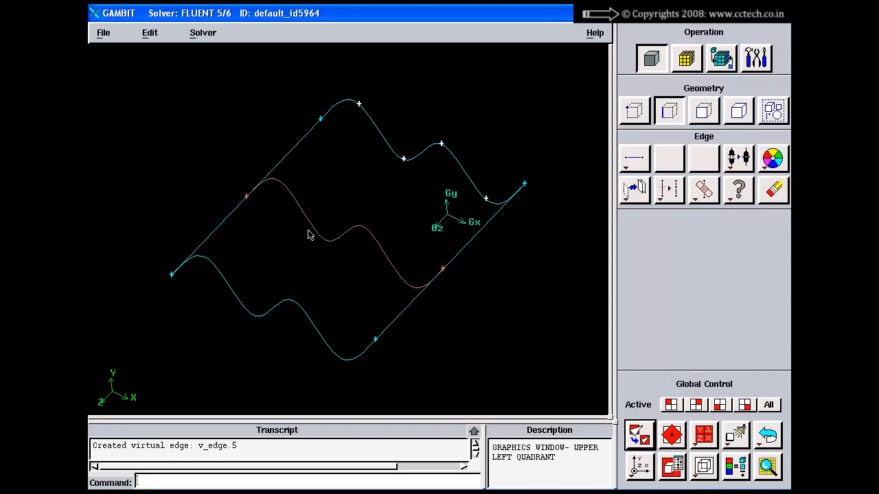
- Split the wavy face with the virtual edge running across it, using the Edges (Virtual) option
{"action": "left_click", "coordinate": [703, 113]}
{"action": "right_click", "coordinate": [669, 188]}
{"action": "left_click", "coordinate": [680, 219]}
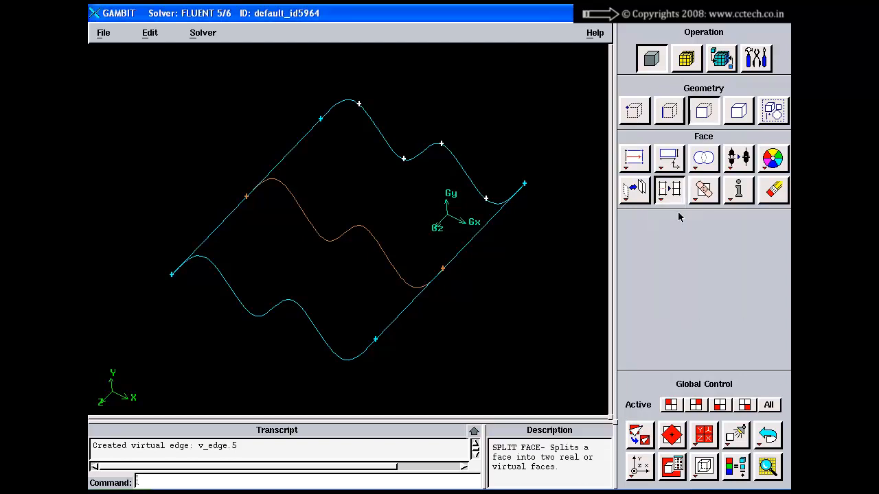
{"action": "left_click", "coordinate": [718, 252]}
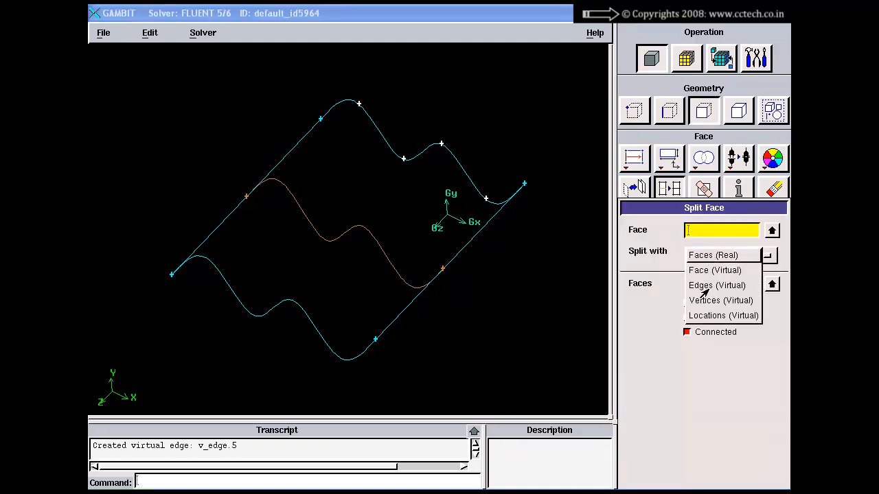
{"action": "left_click", "coordinate": [707, 271]}
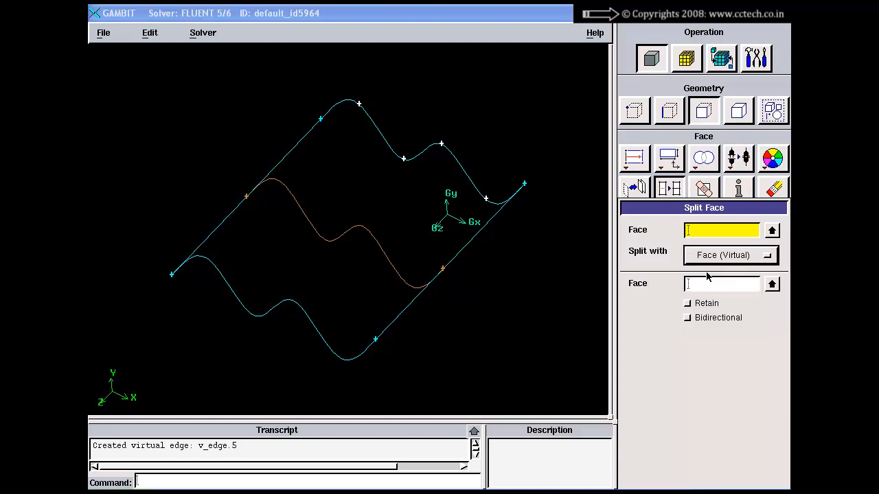
{"action": "left_click", "coordinate": [701, 253]}
{"action": "left_click", "coordinate": [703, 237]}
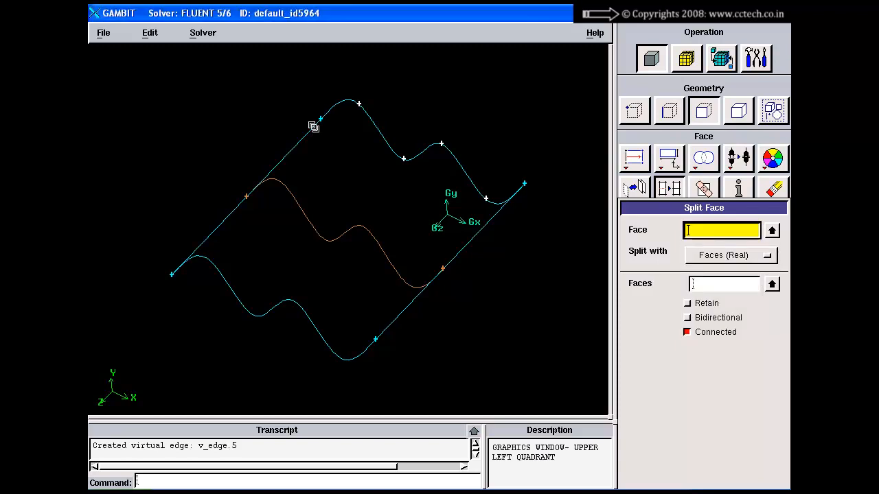
{"action": "left_click", "coordinate": [379, 133], "text": "shift"}
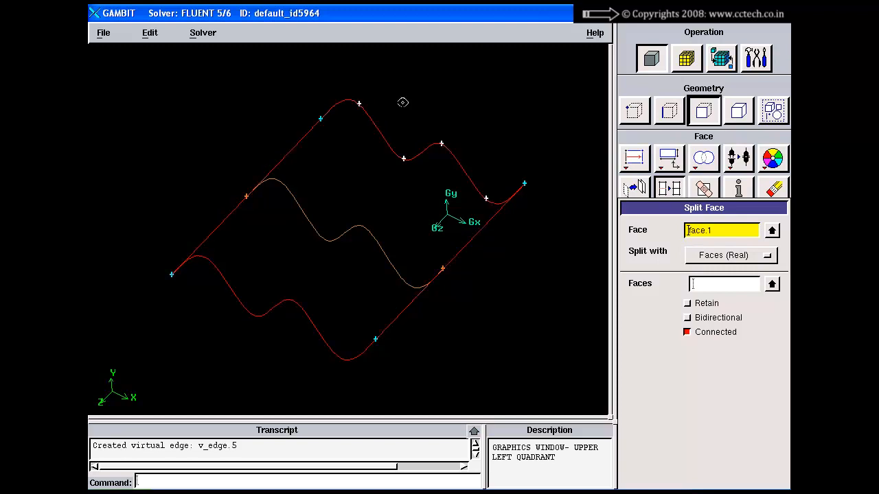
{"action": "left_click", "coordinate": [708, 255]}
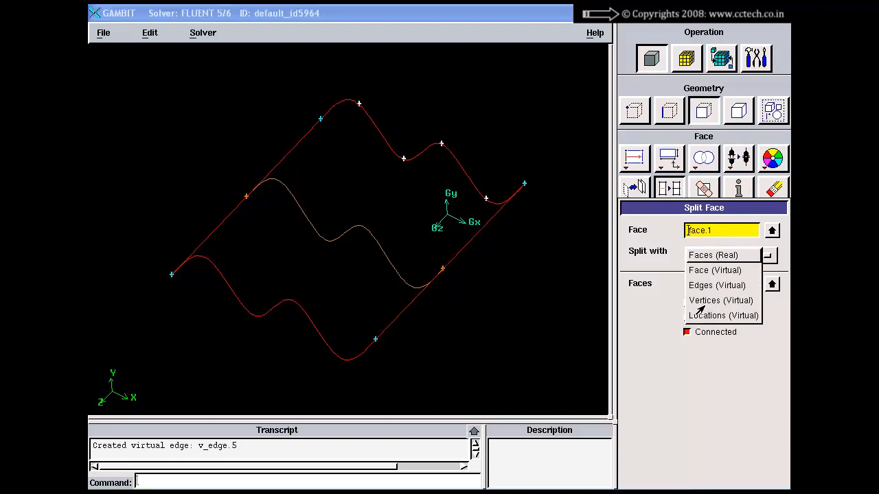
{"action": "left_click", "coordinate": [702, 285]}
{"action": "left_click", "coordinate": [707, 281]}
{"action": "left_click", "coordinate": [316, 228], "text": "shift"}
{"action": "right_click", "coordinate": [499, 286], "text": "shift"}
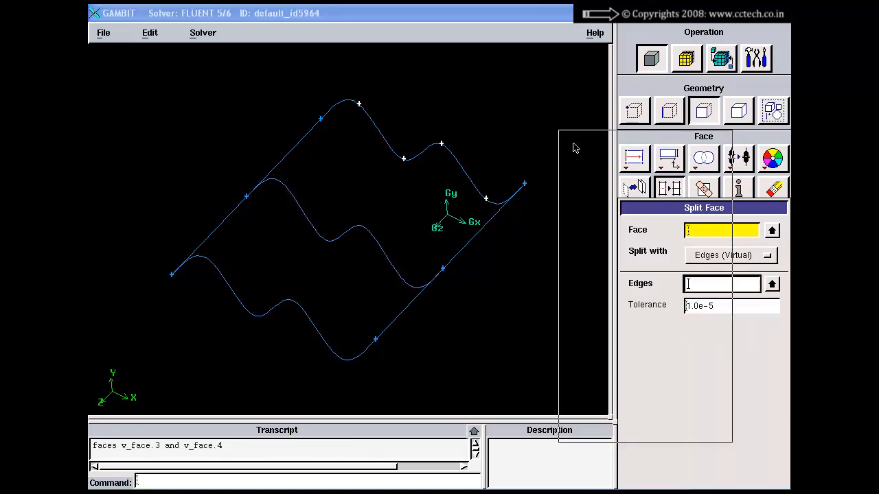
{"action": "left_click", "coordinate": [679, 420]}
- Display the split face with shaded rendering and inspect the dividing virtual edge from several angles
{"action": "right_click", "coordinate": [703, 472]}
{"action": "left_click", "coordinate": [718, 468]}
{"action": "mouse_move", "coordinate": [505, 265]}
{"action": "left_mouse_down"}
{"action": "mouse_move", "coordinate": [483, 273]}
{"action": "mouse_move", "coordinate": [444, 214]}
{"action": "left_mouse_up"}
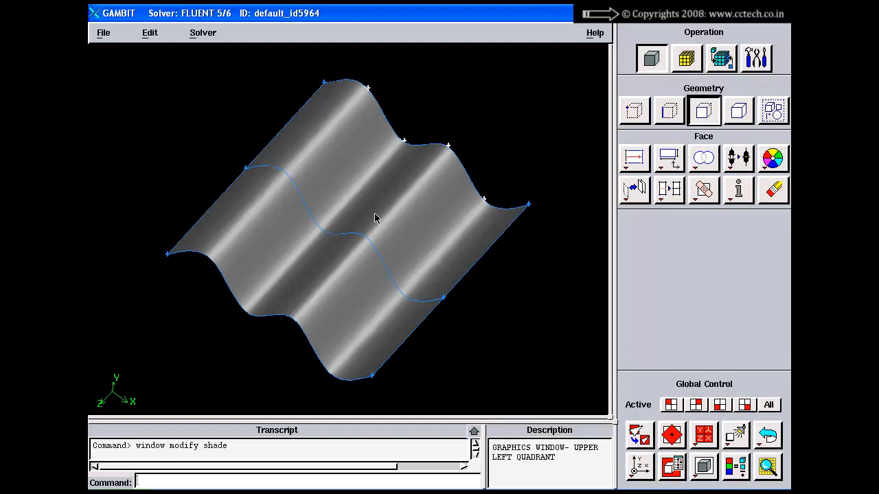
{"action": "left_click_drag", "start_coordinate": [369, 229], "coordinate": [291, 130]}
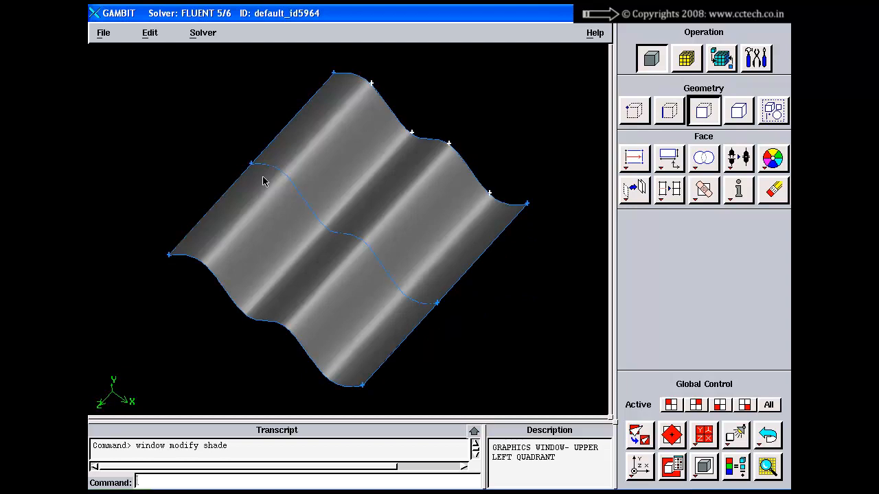
{"action": "mouse_move", "coordinate": [355, 267]}
{"action": "left_mouse_down"}
{"action": "mouse_move", "coordinate": [416, 262]}
{"action": "mouse_move", "coordinate": [339, 251]}
{"action": "mouse_move", "coordinate": [357, 239]}
{"action": "mouse_move", "coordinate": [363, 284]}
{"action": "mouse_move", "coordinate": [415, 313]}
{"action": "mouse_move", "coordinate": [445, 294]}
{"action": "left_mouse_up"}
- Undo the virtual split of the wavy face and view the restored geometry
{"action": "left_click", "coordinate": [765, 438]}
{"action": "mouse_move", "coordinate": [378, 261]}
{"action": "left_mouse_down"}
{"action": "mouse_move", "coordinate": [400, 239]}
{"action": "mouse_move", "coordinate": [403, 218]}
{"action": "left_mouse_up"}
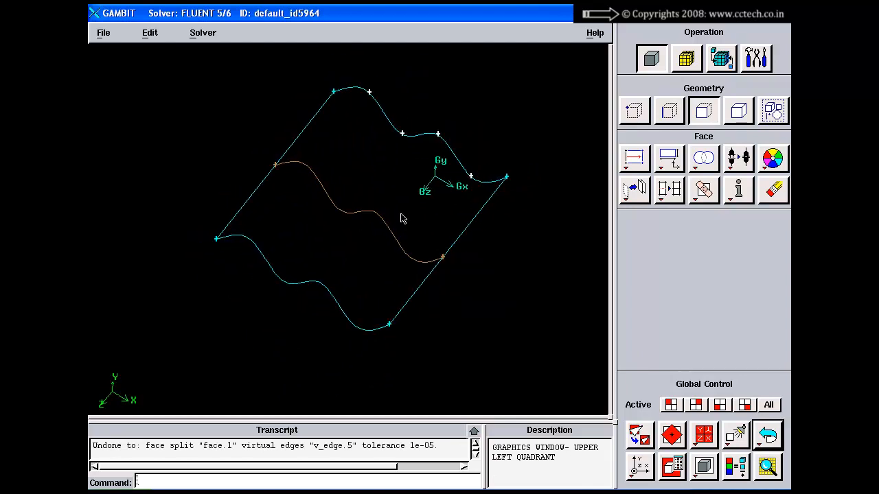
{"action": "left_click", "coordinate": [639, 467]}
{"action": "left_click_drag", "start_coordinate": [435, 281], "coordinate": [396, 309]}
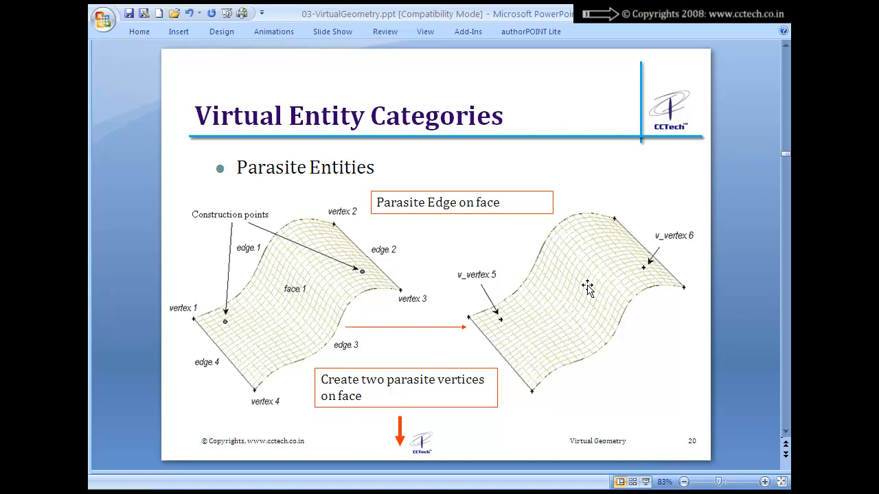
- Switch to the 03-VirtualGeometry.ppt presentation in PowerPoint and advance to the Parasite Edge slide
{"action": "scroll", "coordinate": [576, 275], "scroll_direction": "down", "scroll_amount": 1}
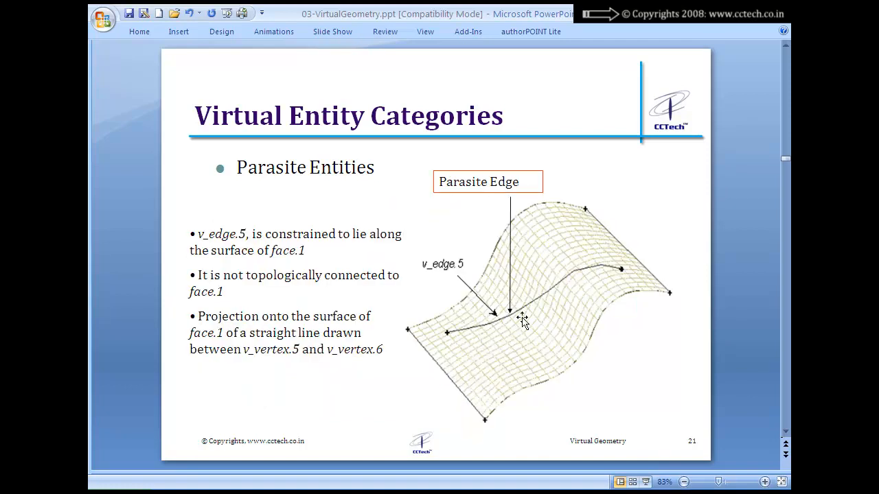